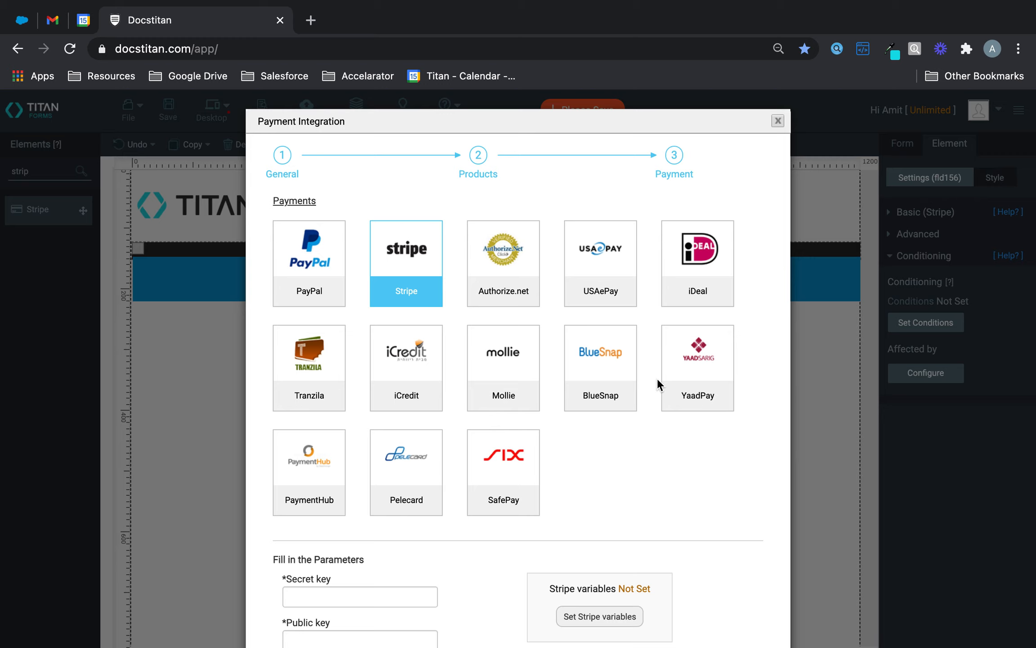
# Examine the Dynamic currency option in the Tranzila payment parameters and leave the payment setup without applying
pyautogui.click(319, 366)
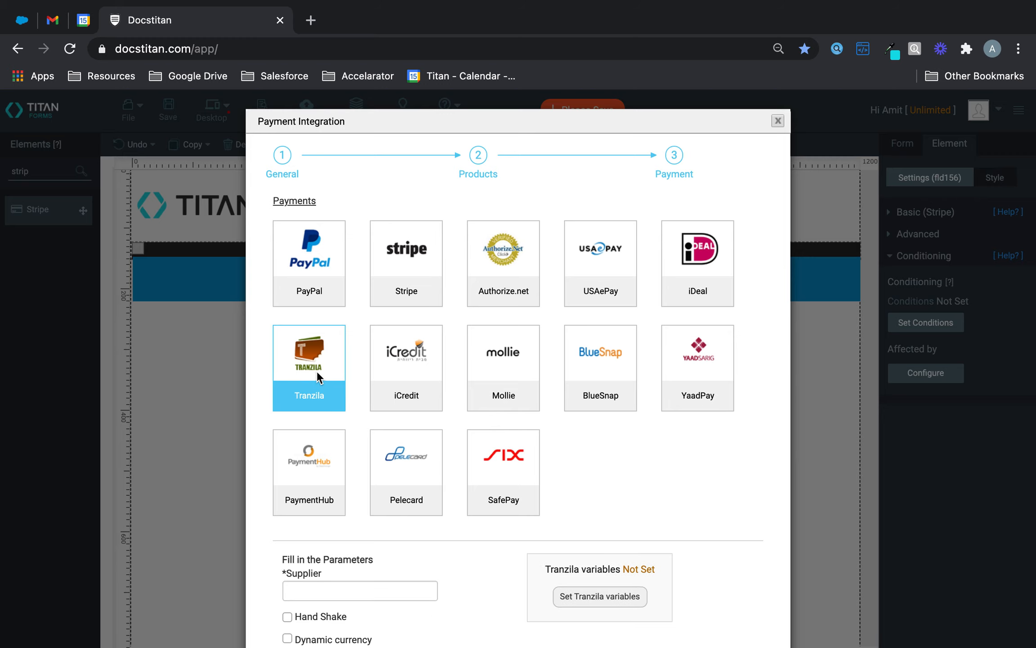
pyautogui.scroll(-3, 317, 371)
pyautogui.moveTo(296, 485); pyautogui.dragTo(363, 484)
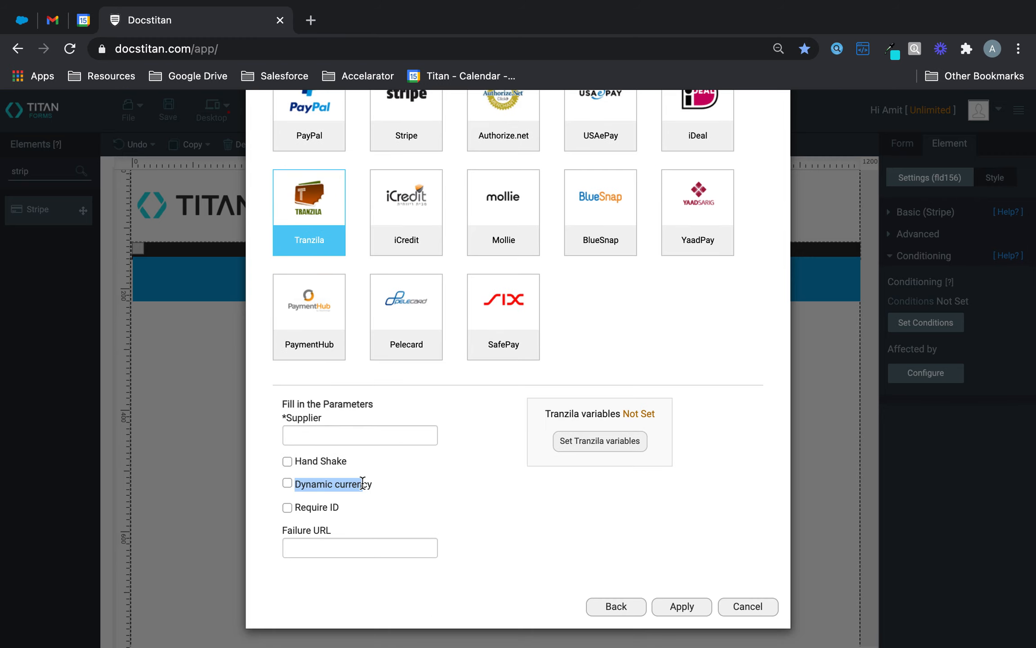
pyautogui.click(764, 611)
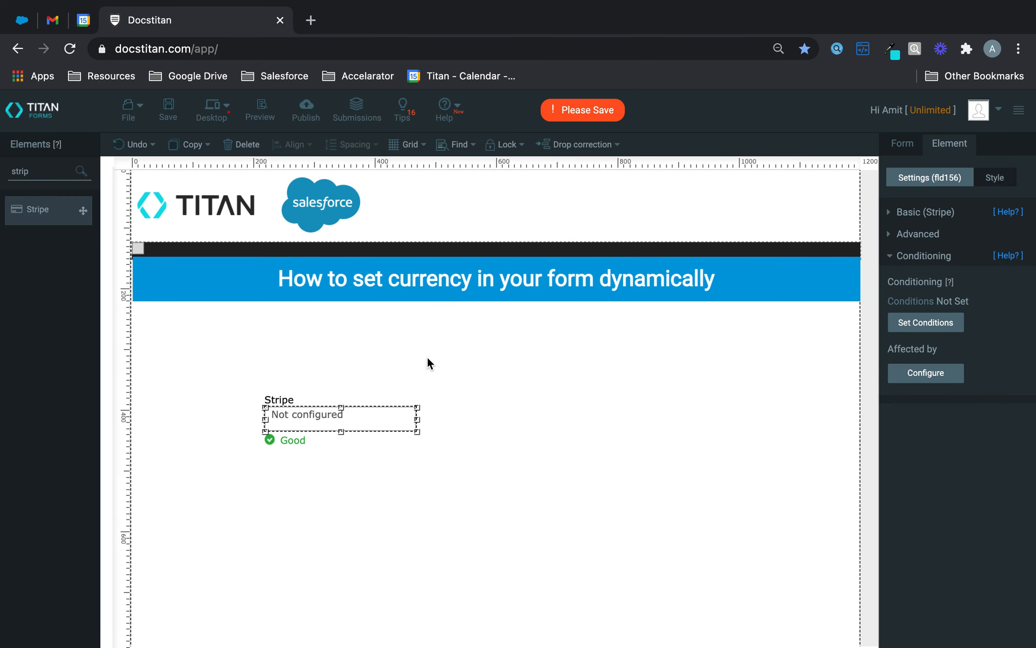
# Delete the Stripe element and add a Full Name field below the form's blue heading
pyautogui.click(239, 144)
pyautogui.moveTo(41, 168); pyautogui.dragTo(2, 176)
pyautogui.press('BackSpace')
pyautogui.write('full')
pyautogui.moveTo(57, 225); pyautogui.dragTo(382, 343)
# Add an Email field directly below the Full Name field
pyautogui.moveTo(39, 170); pyautogui.dragTo(3, 173)
pyautogui.write('em')
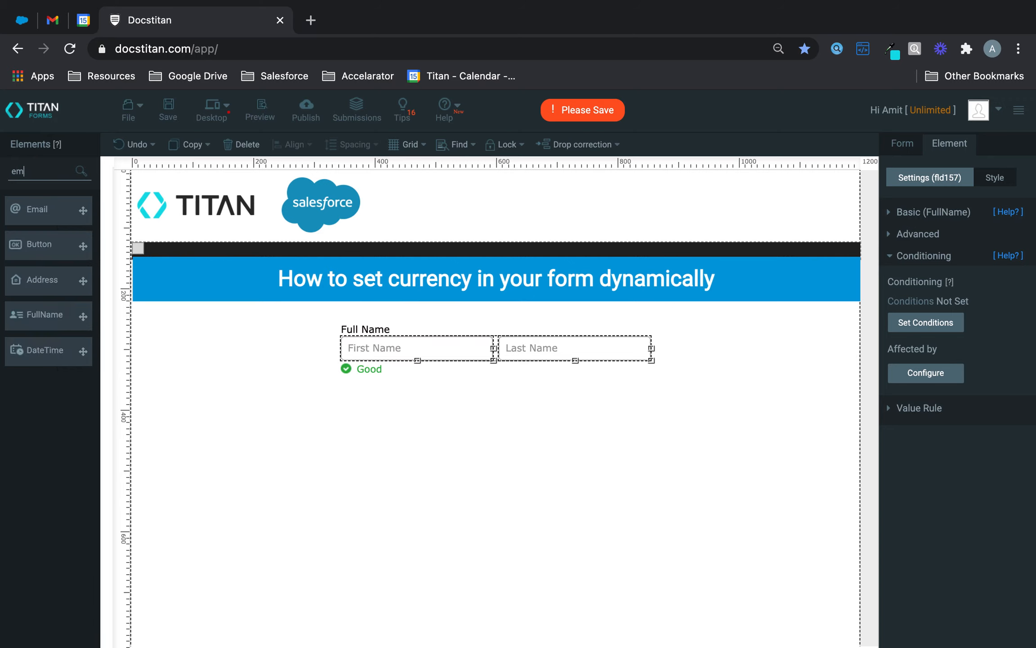
pyautogui.write('ail')
pyautogui.moveTo(54, 210); pyautogui.dragTo(392, 399)
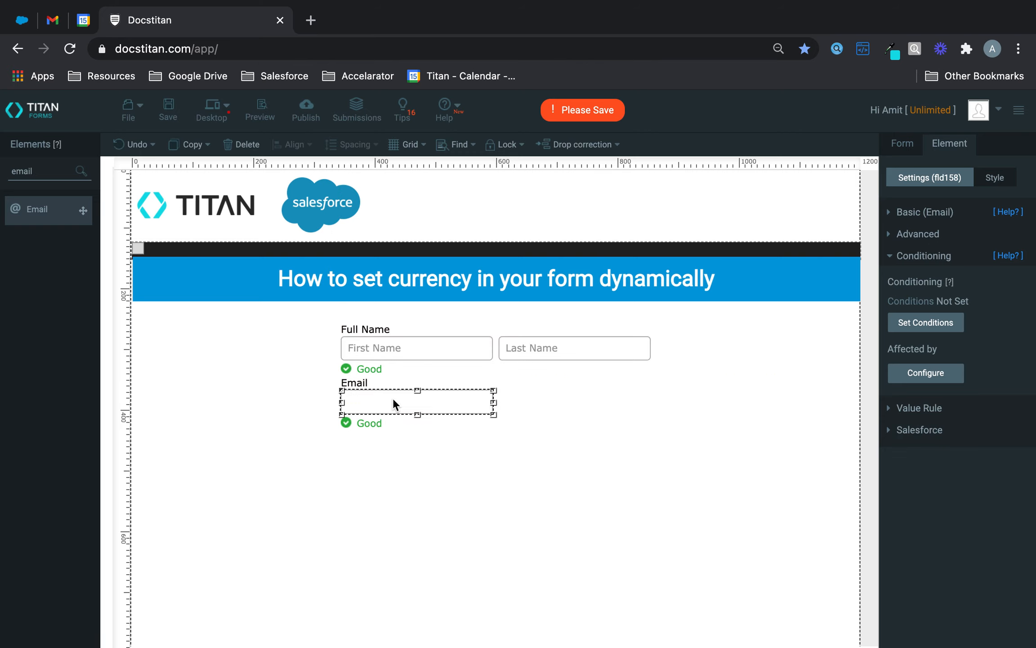
# Add a Submit button beside the Email field
pyautogui.moveTo(50, 170); pyautogui.dragTo(6, 172)
pyautogui.write('sub')
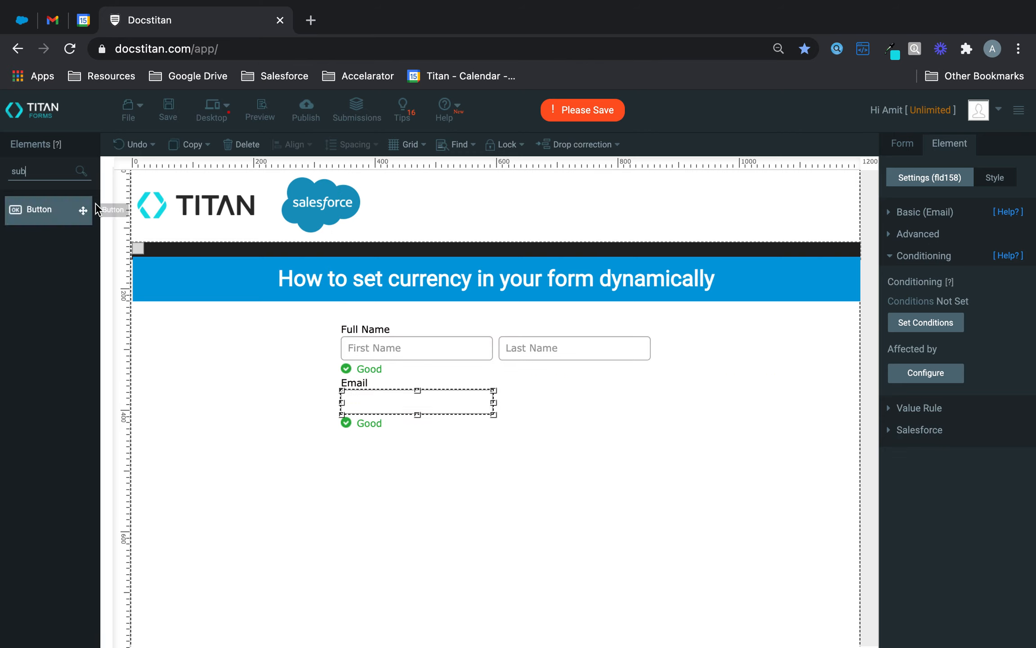
pyautogui.moveTo(43, 209); pyautogui.dragTo(546, 412)
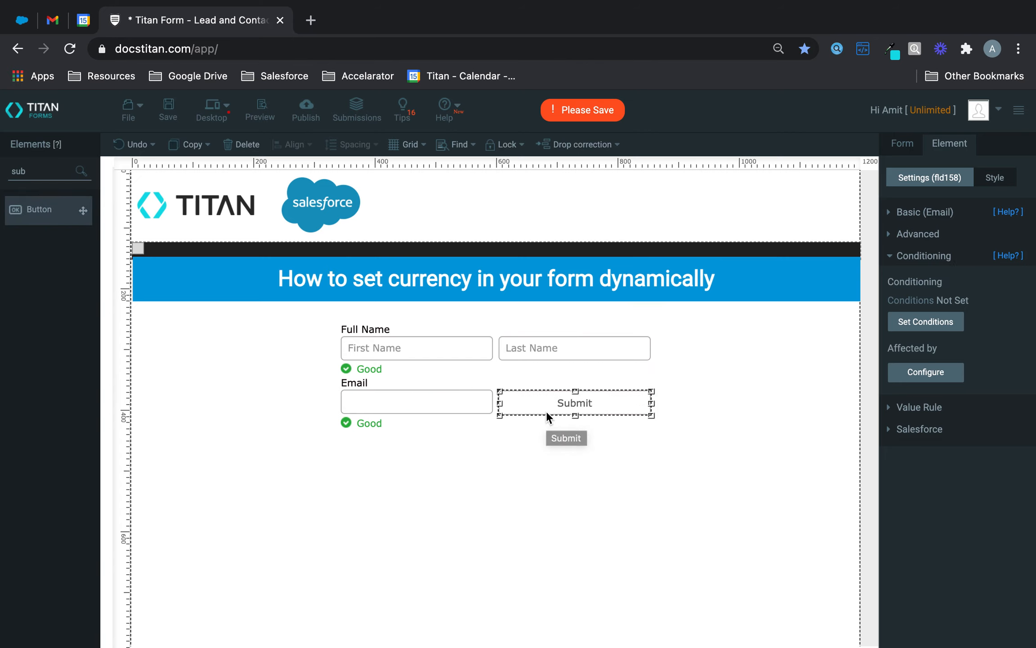
pyautogui.click(699, 613)
# Delete all three existing Lead and Contact object mappings from the form's Push to Salesforce settings
pyautogui.click(902, 145)
pyautogui.click(938, 311)
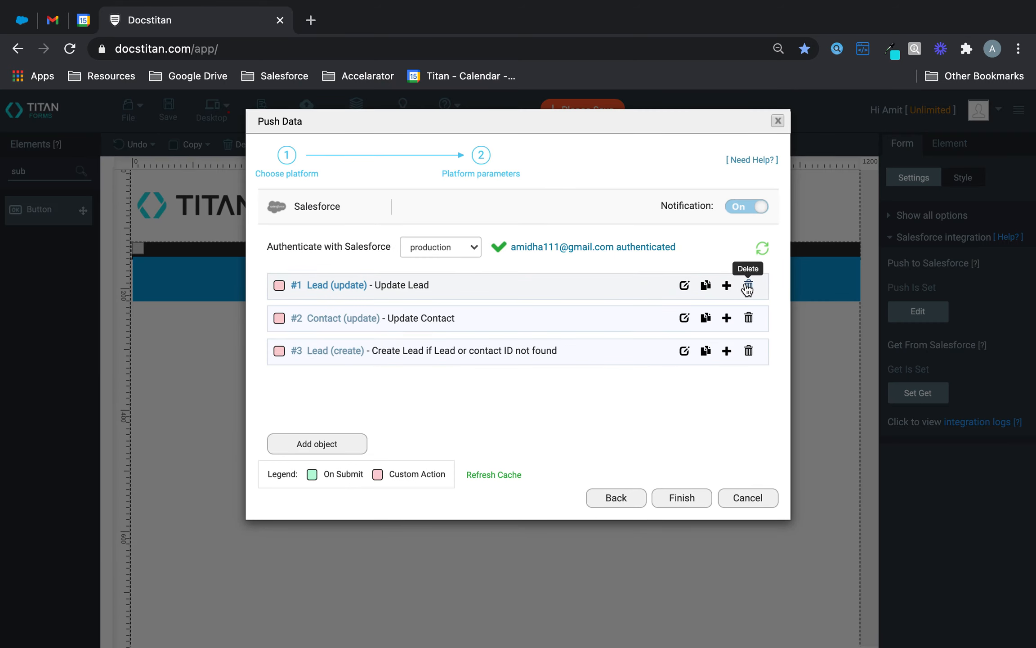
pyautogui.tripleClick(749, 284)
# Add a new Salesforce object mapping for the Contact object
pyautogui.click(323, 319)
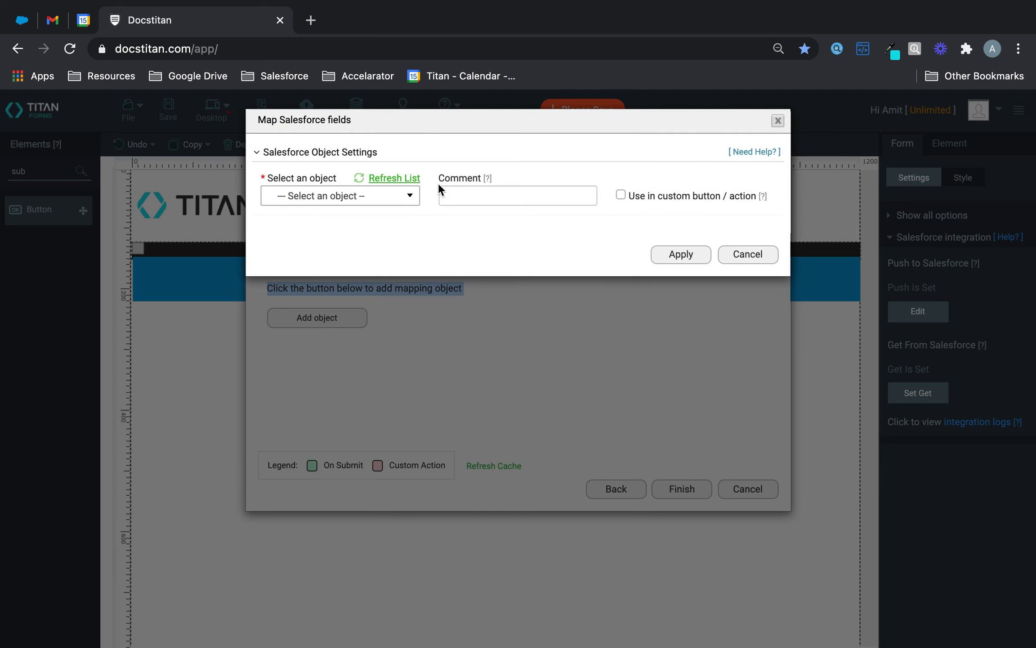
pyautogui.click(377, 195)
pyautogui.write('cont')
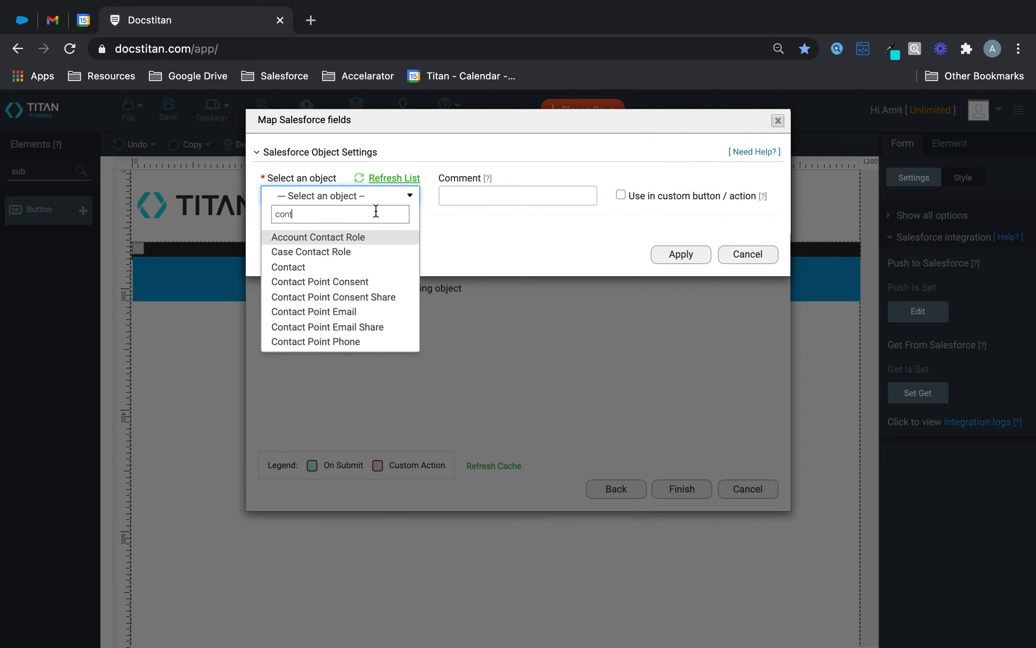
pyautogui.click(331, 266)
# Map the Contact's last name and first name to the matching parts of the form's Full Name field
pyautogui.click(323, 273)
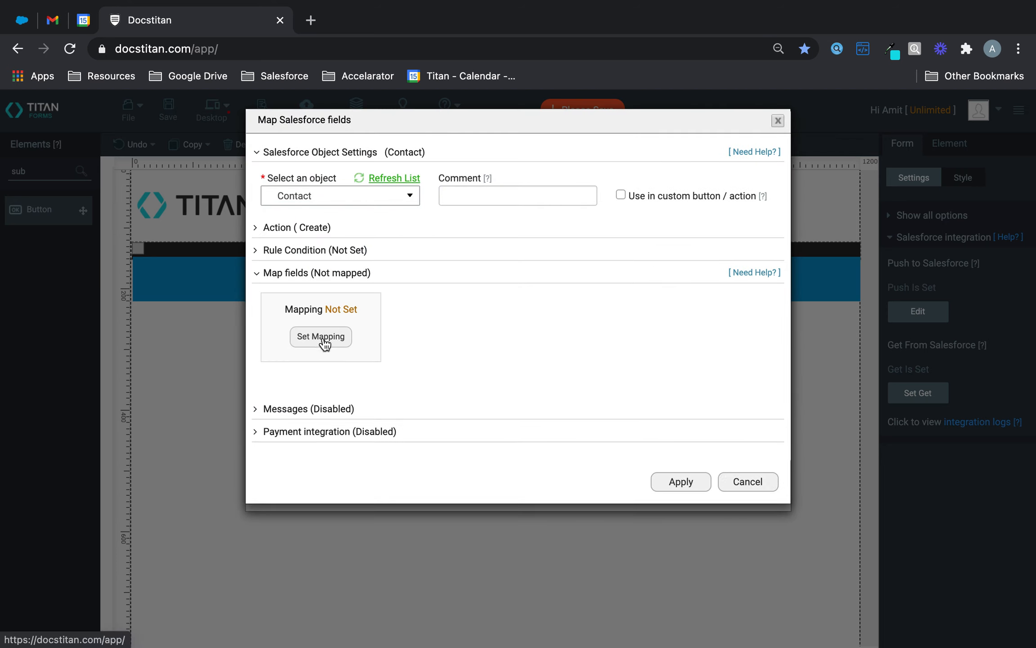
pyautogui.click(320, 338)
pyautogui.click(377, 273)
pyautogui.write('las')
pyautogui.click(374, 315)
pyautogui.click(373, 306)
pyautogui.write('fir')
pyautogui.click(385, 348)
# Map the Contact's Email field to the form's Email field and apply the mapping
pyautogui.click(255, 190)
pyautogui.write('ema')
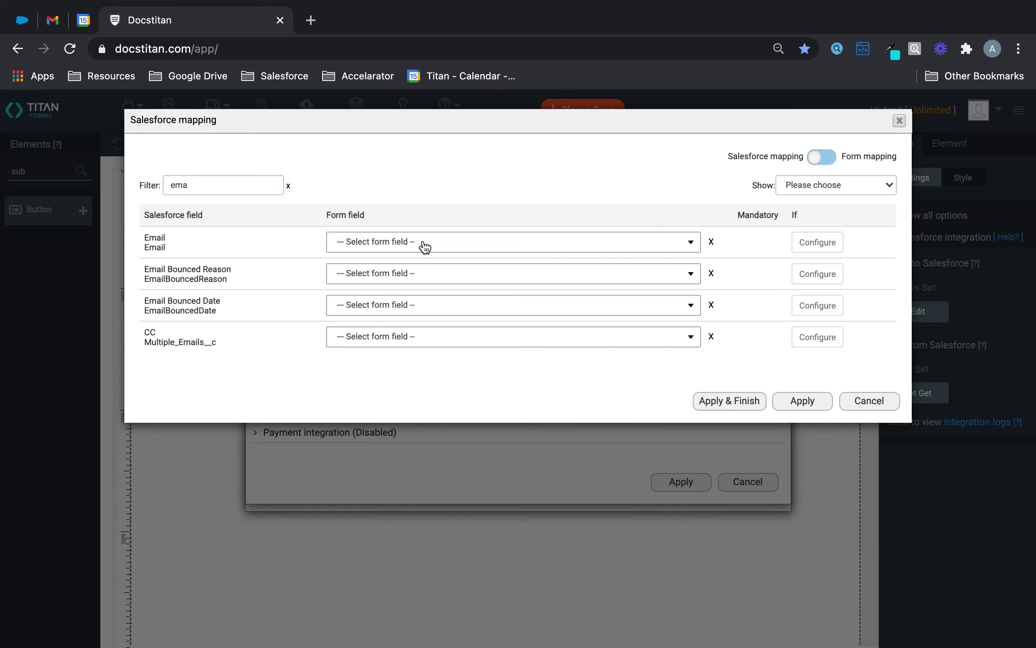
pyautogui.click(423, 242)
pyautogui.write('ema')
pyautogui.click(429, 285)
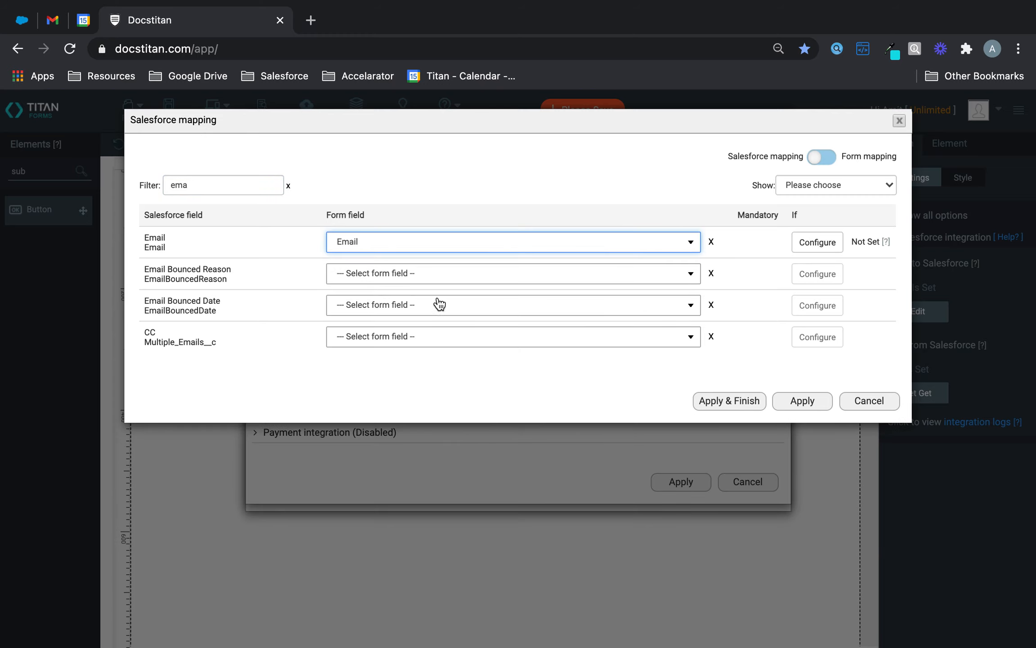
pyautogui.click(785, 406)
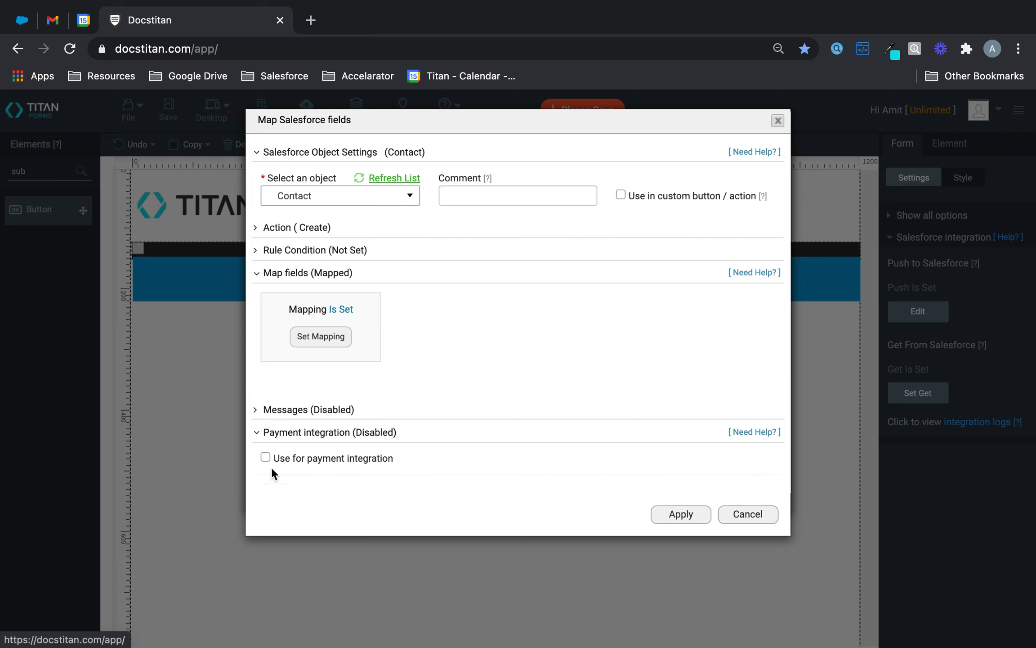
# Enable the Contact object for payment integration and finish the Salesforce push setup
pyautogui.click(267, 457)
pyautogui.click(689, 521)
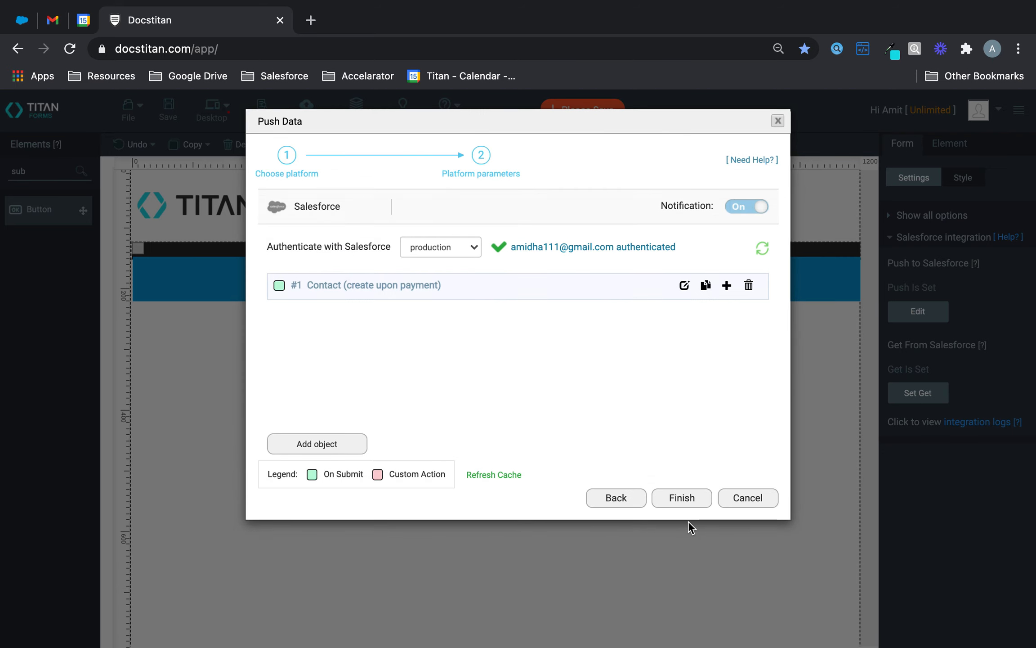
pyautogui.click(689, 497)
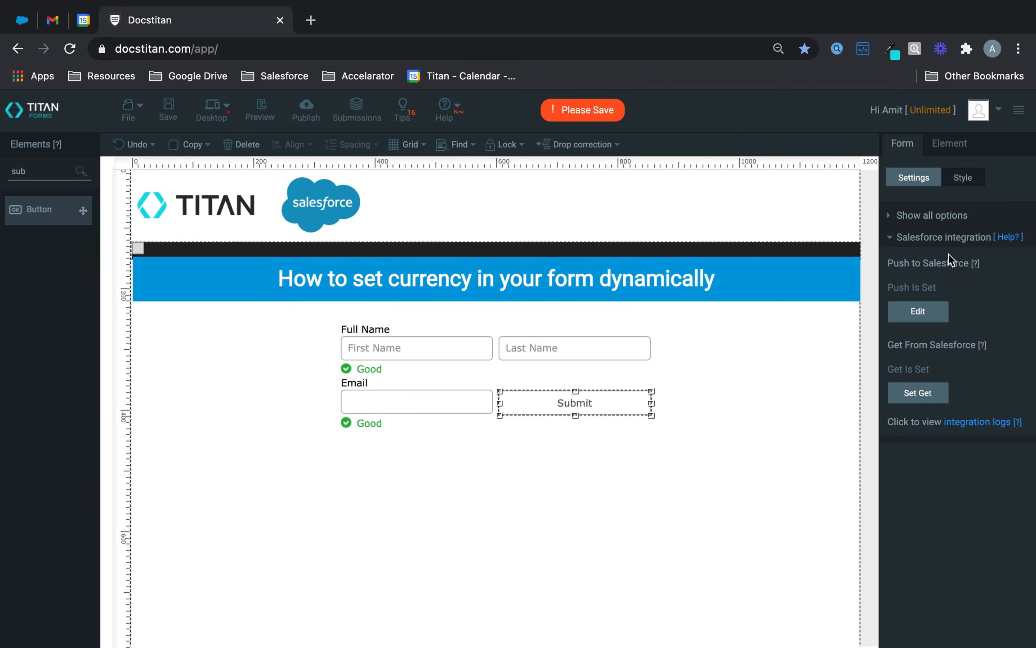
# Configure the form's payment integration with a base price of 100 and $ Dollars as currency, continuing to the Stripe parameters
pyautogui.click(944, 240)
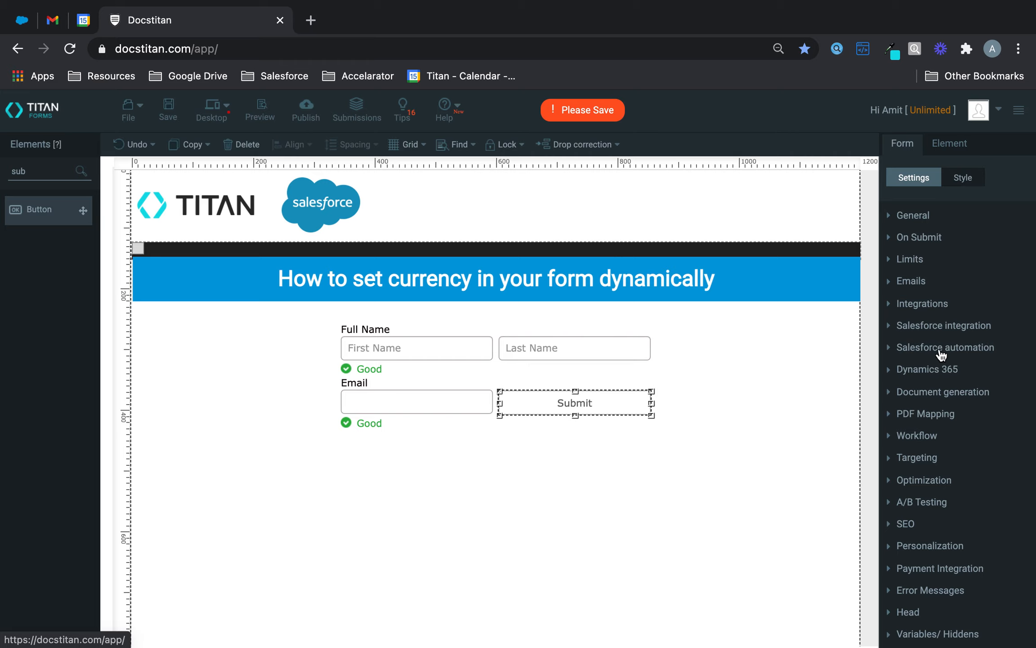
pyautogui.click(953, 568)
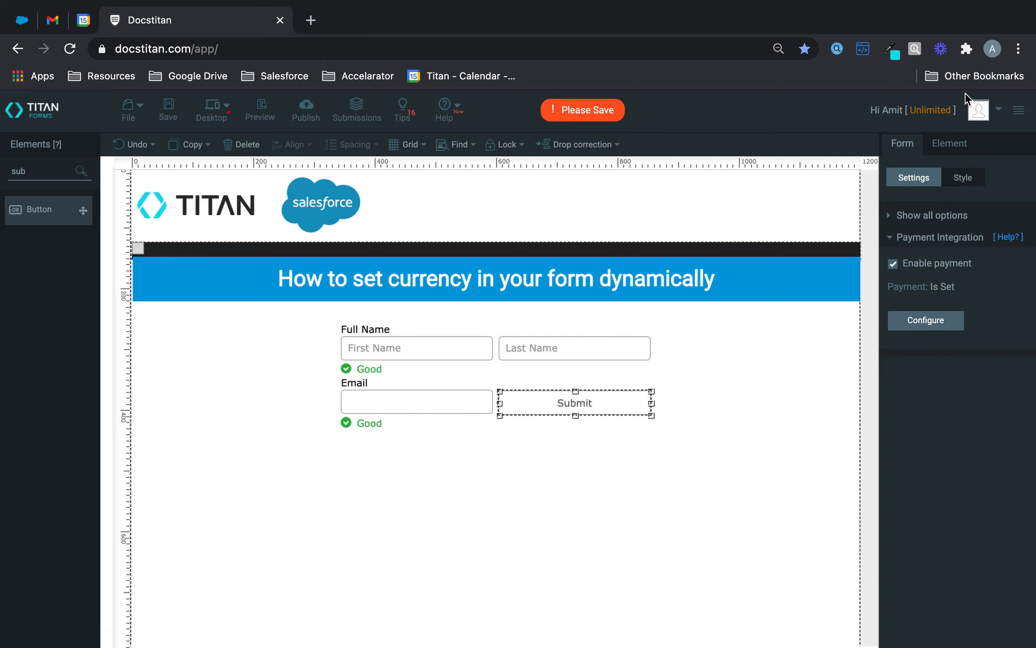
pyautogui.click(905, 327)
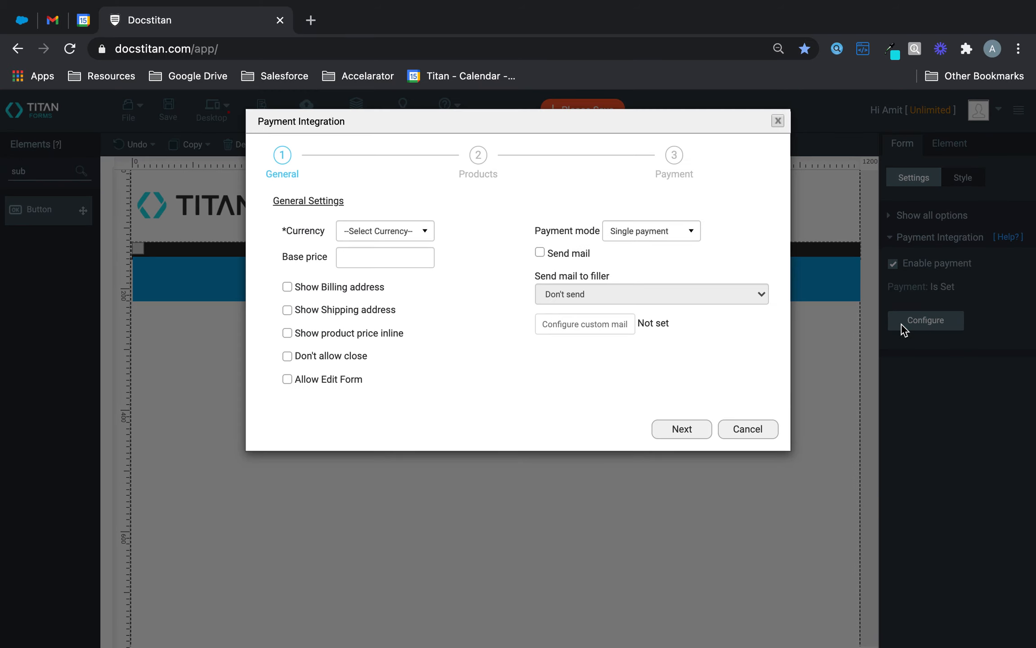
pyautogui.click(408, 235)
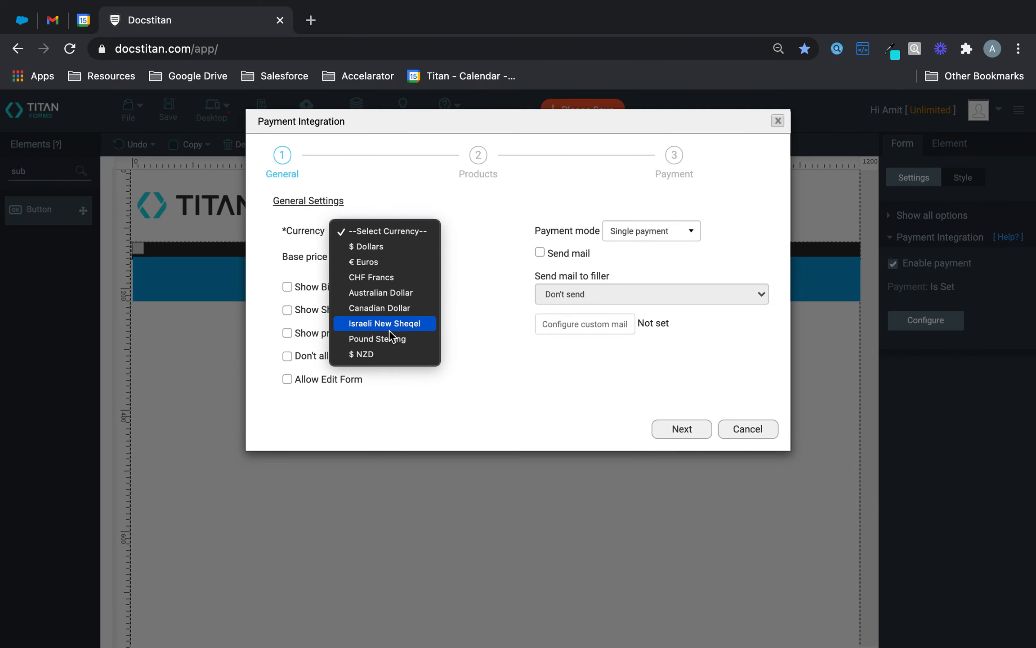
pyautogui.click(486, 255)
pyautogui.click(417, 250)
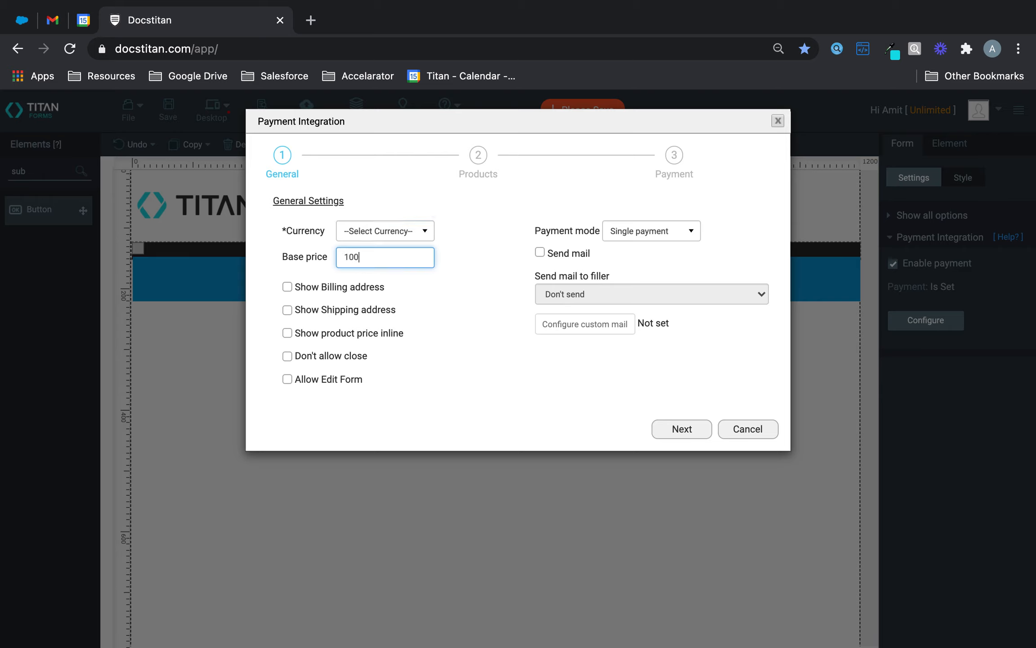
pyautogui.click(386, 232)
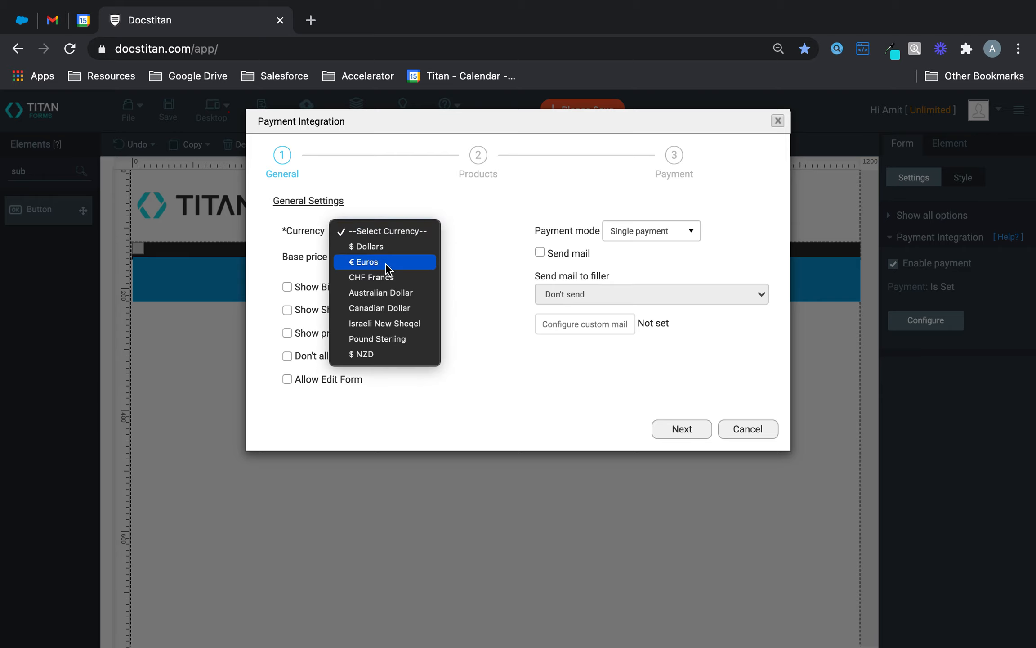
pyautogui.click(382, 246)
pyautogui.click(664, 435)
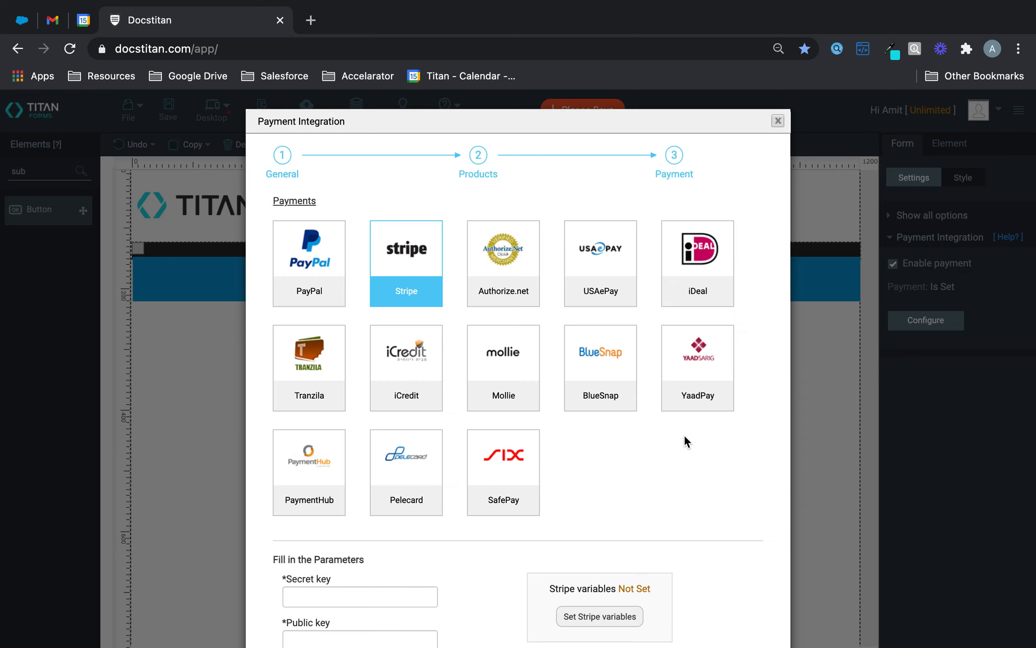
pyautogui.scroll(-3, 588, 474)
pyautogui.scroll(1, 588, 481)
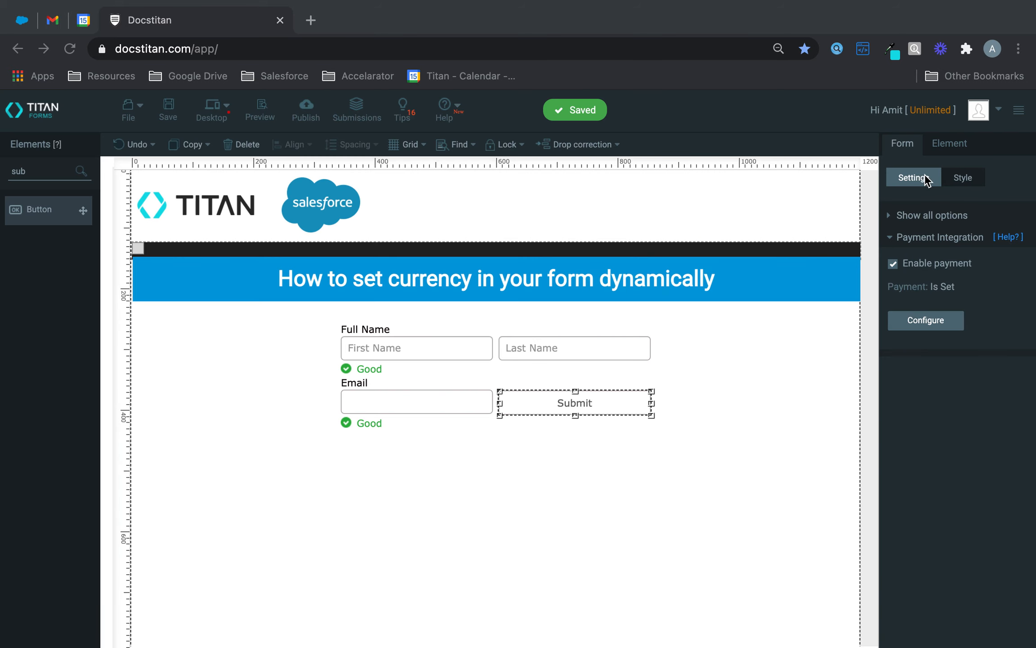
# Add a DropDown element below the Email field and label it Currency
pyautogui.click(47, 170)
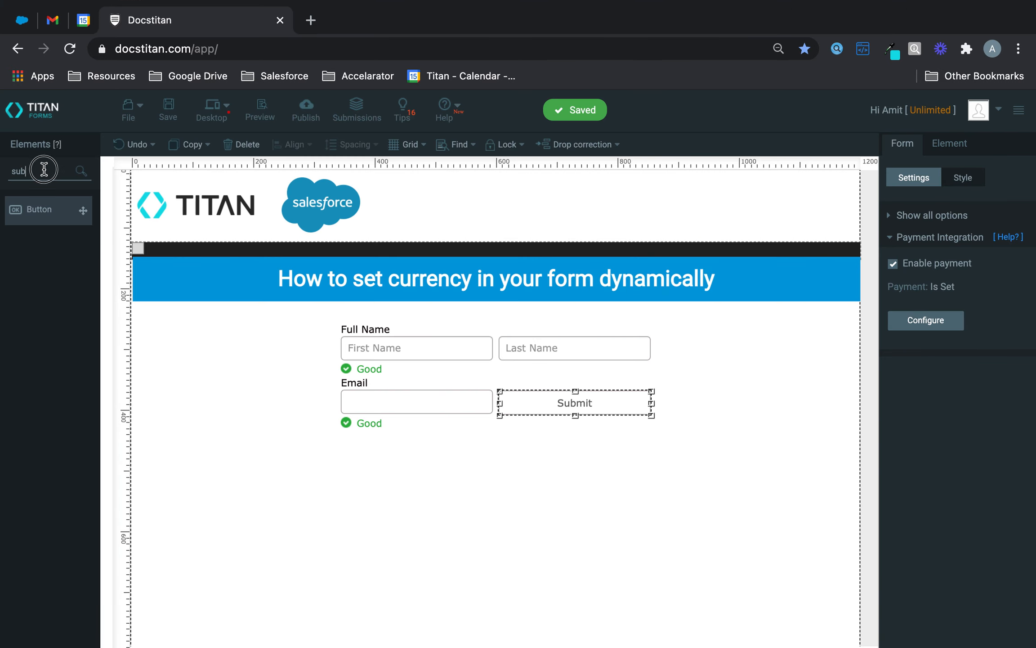
pyautogui.doubleClick(47, 170)
pyautogui.write('drop')
pyautogui.moveTo(39, 208); pyautogui.dragTo(382, 460)
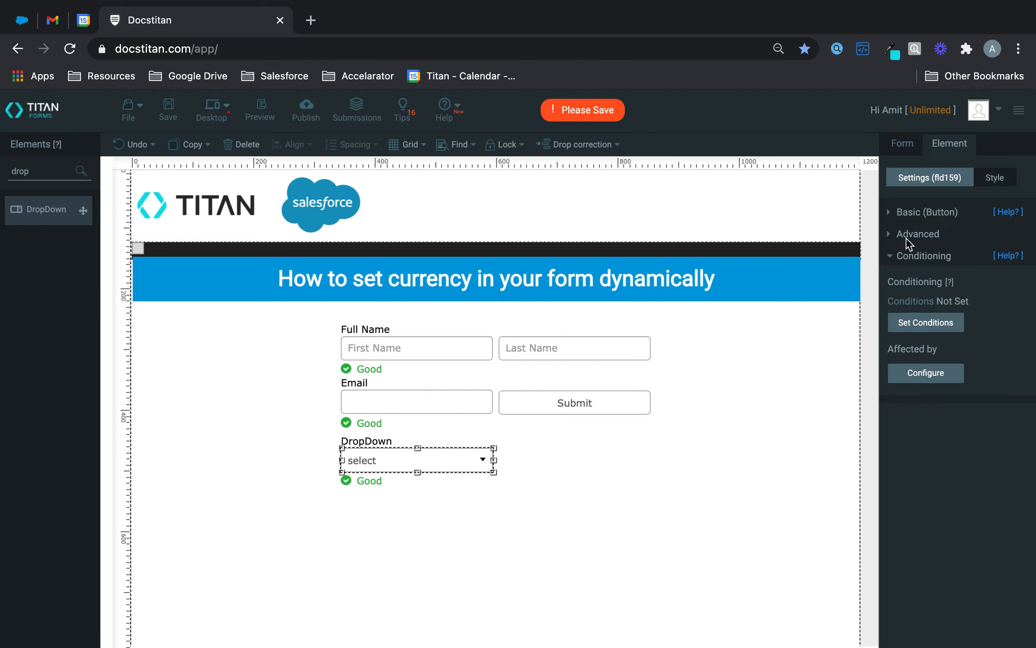
pyautogui.click(933, 215)
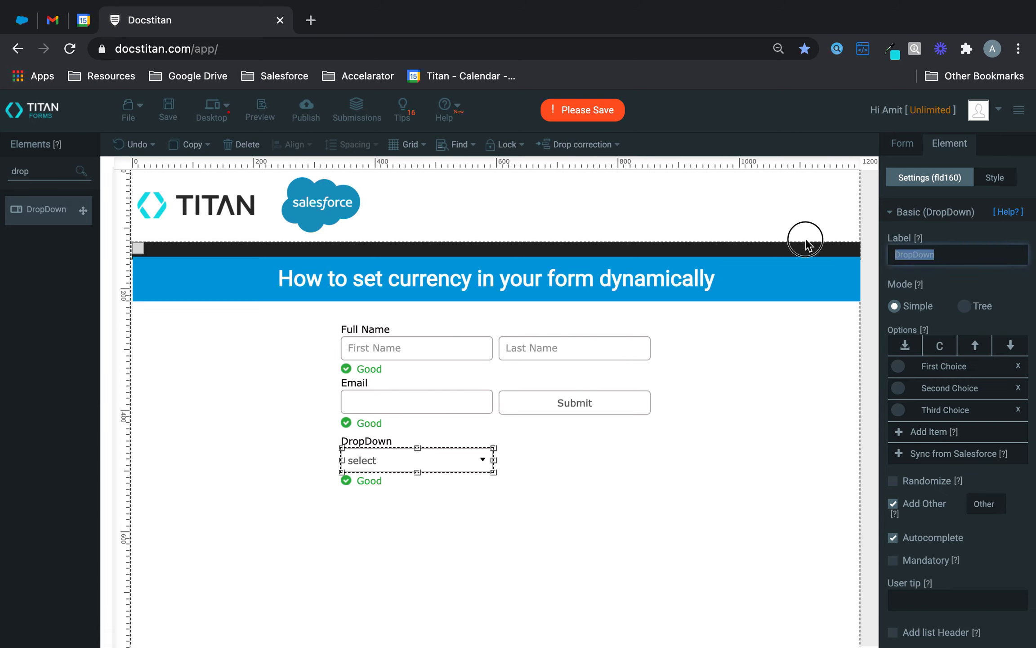
pyautogui.write('Currency')
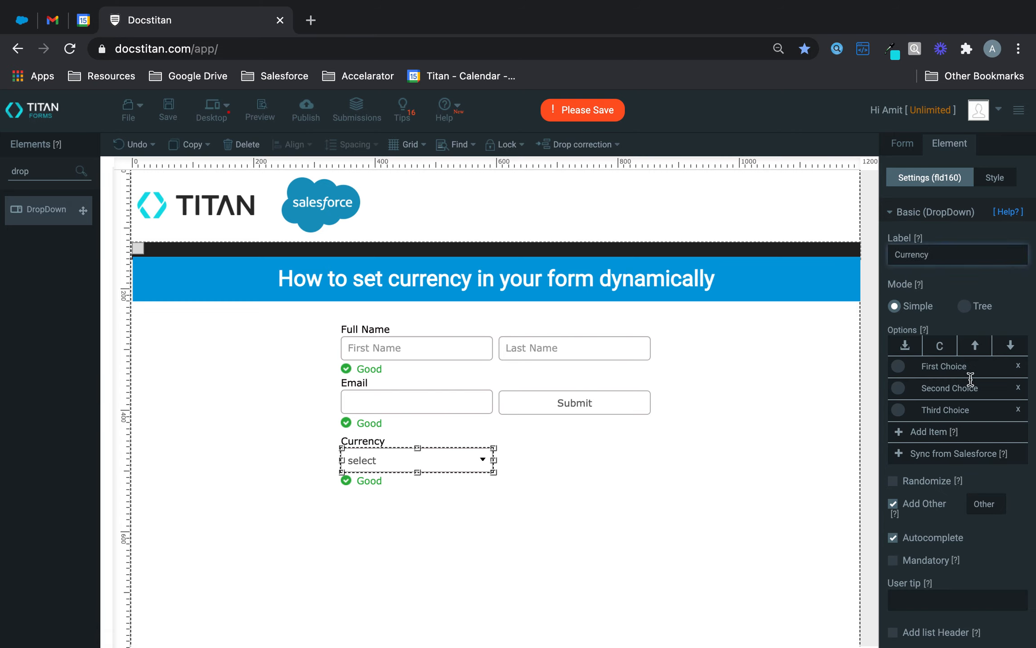
# Set the Currency dropdown's three options to GBP, USD and NZD
pyautogui.click(969, 373)
pyautogui.write('GBP')
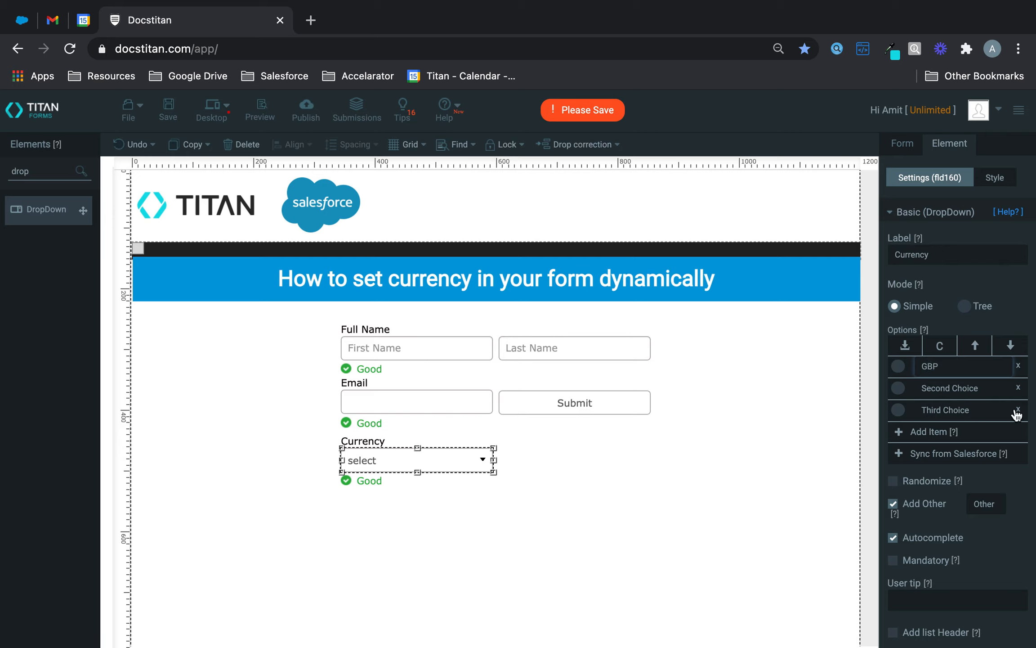
pyautogui.click(971, 388)
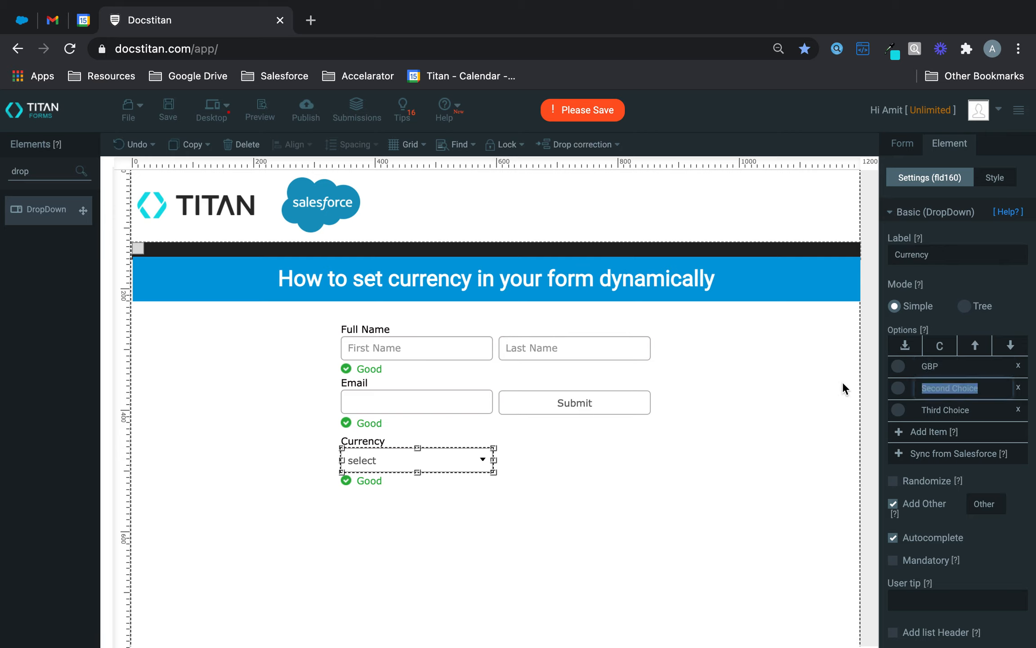
pyautogui.write('USD')
pyautogui.click(980, 409)
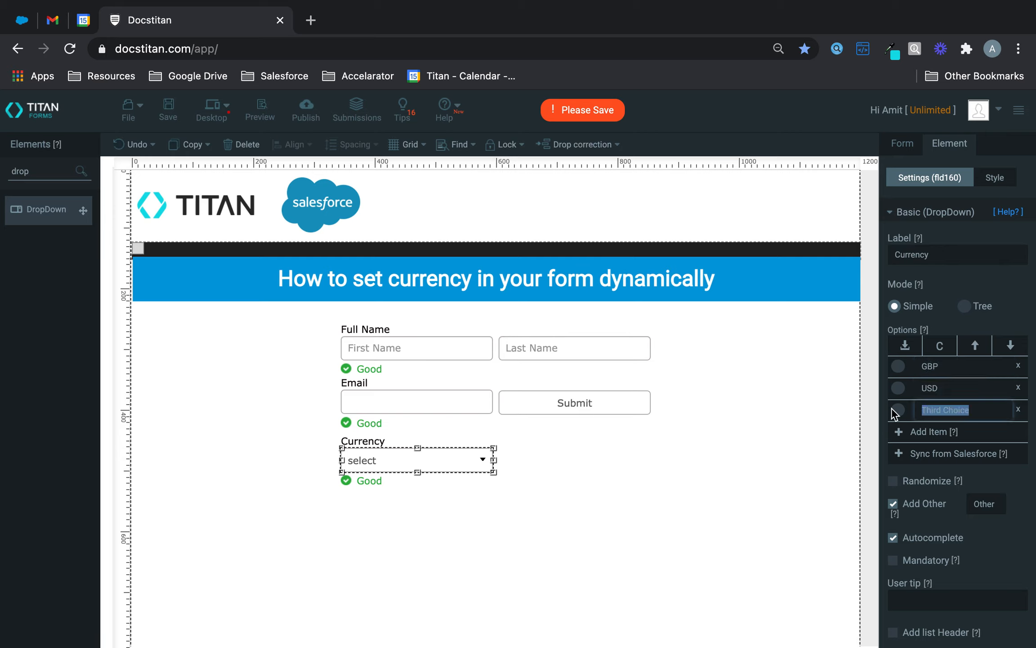
pyautogui.write('NZD')
# Add a Hidden element below the Currency dropdown and name it "Currency PAram"
pyautogui.doubleClick(45, 170)
pyautogui.write('hidd')
pyautogui.moveTo(42, 221); pyautogui.dragTo(381, 523)
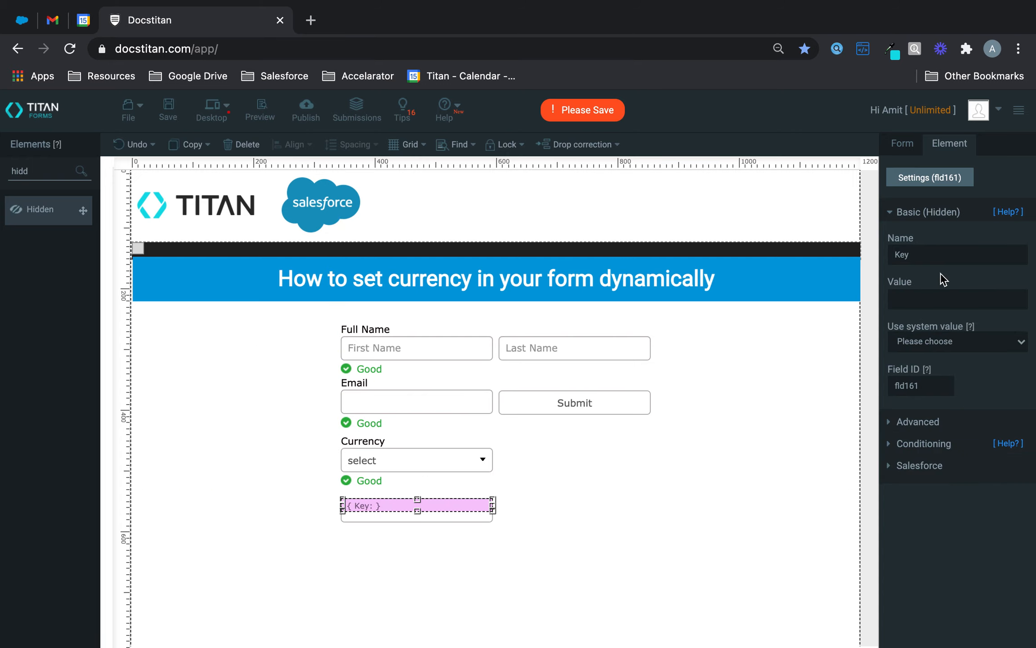
pyautogui.doubleClick(943, 255)
pyautogui.write('Currency PAram')
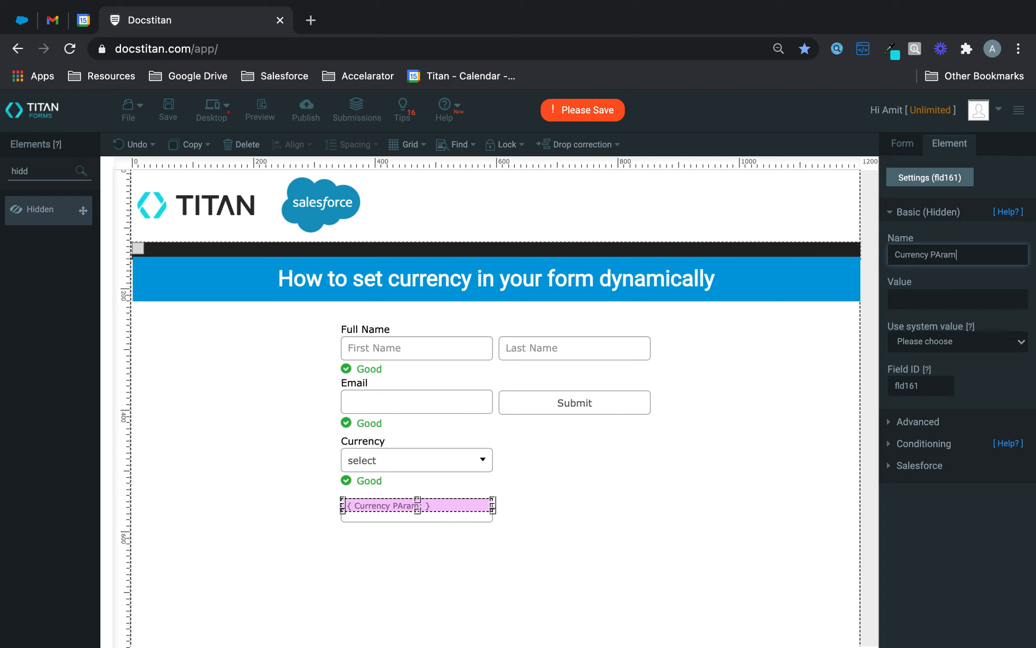
# Make the Currency PAram hidden element use its value from field fld160
pyautogui.click(521, 510)
pyautogui.click(468, 513)
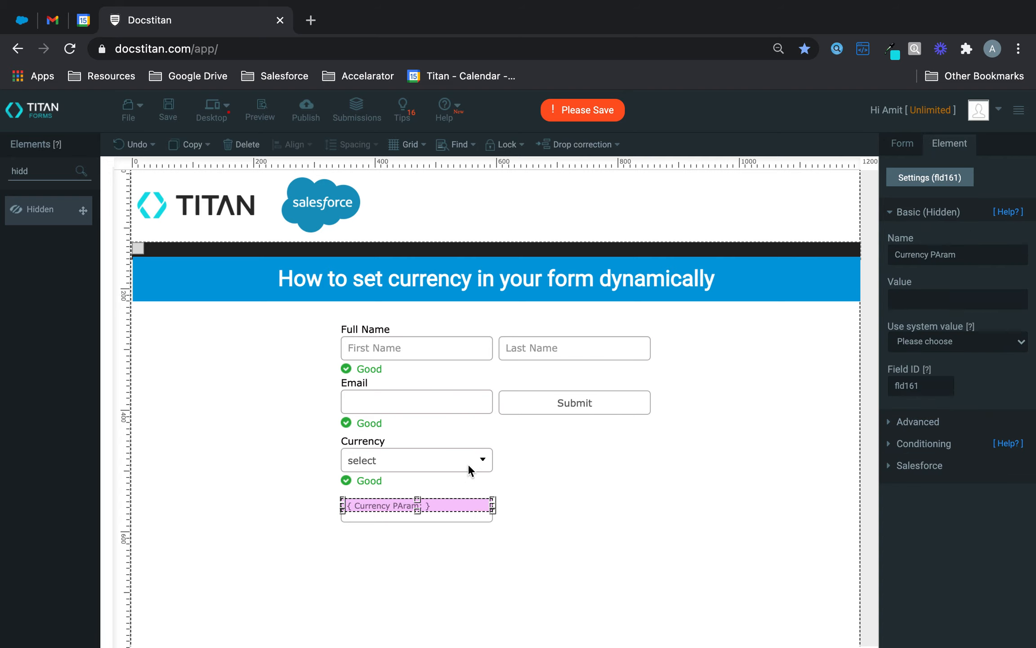
pyautogui.click(468, 463)
pyautogui.click(460, 510)
pyautogui.click(926, 303)
pyautogui.click(918, 421)
pyautogui.click(927, 323)
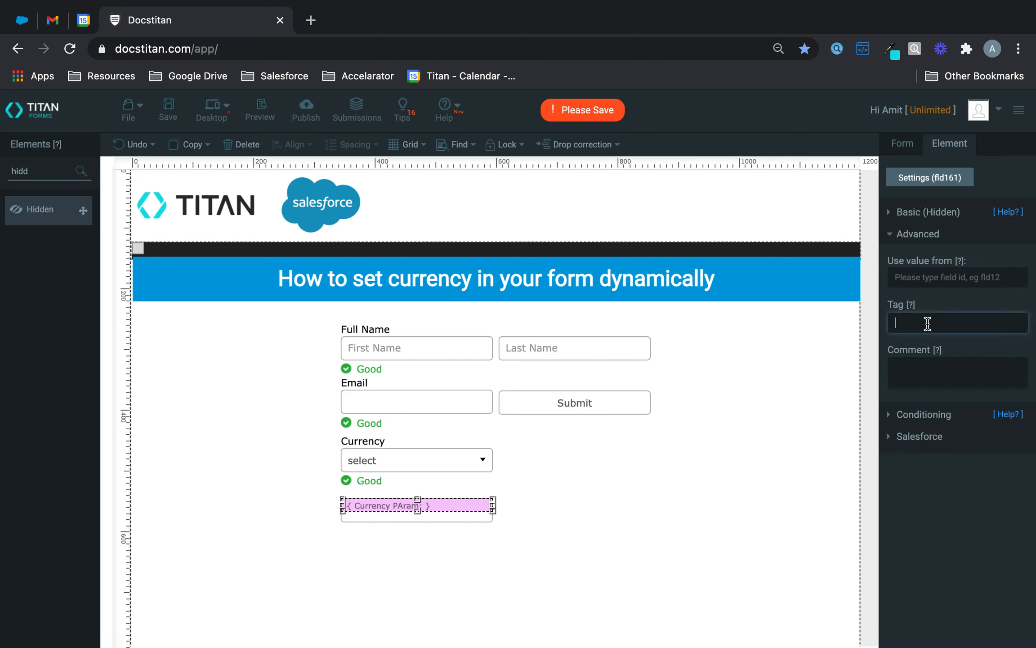
pyautogui.click(949, 282)
pyautogui.write('fld160')
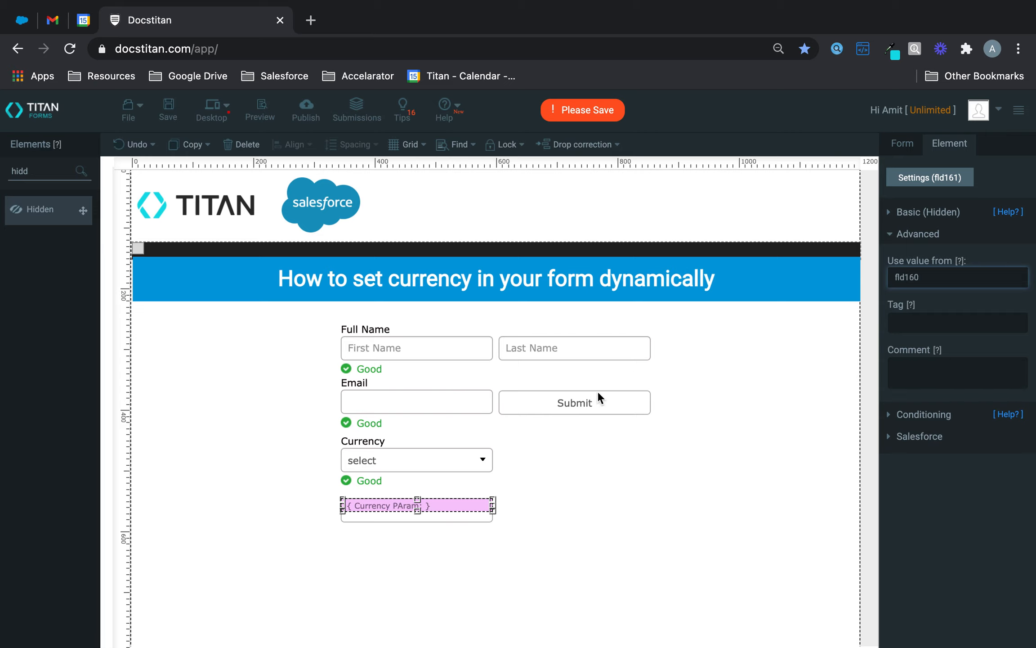
# Stretch the Currency PAram hidden element downward to make it taller and save the form
pyautogui.moveTo(417, 512); pyautogui.dragTo(417, 550)
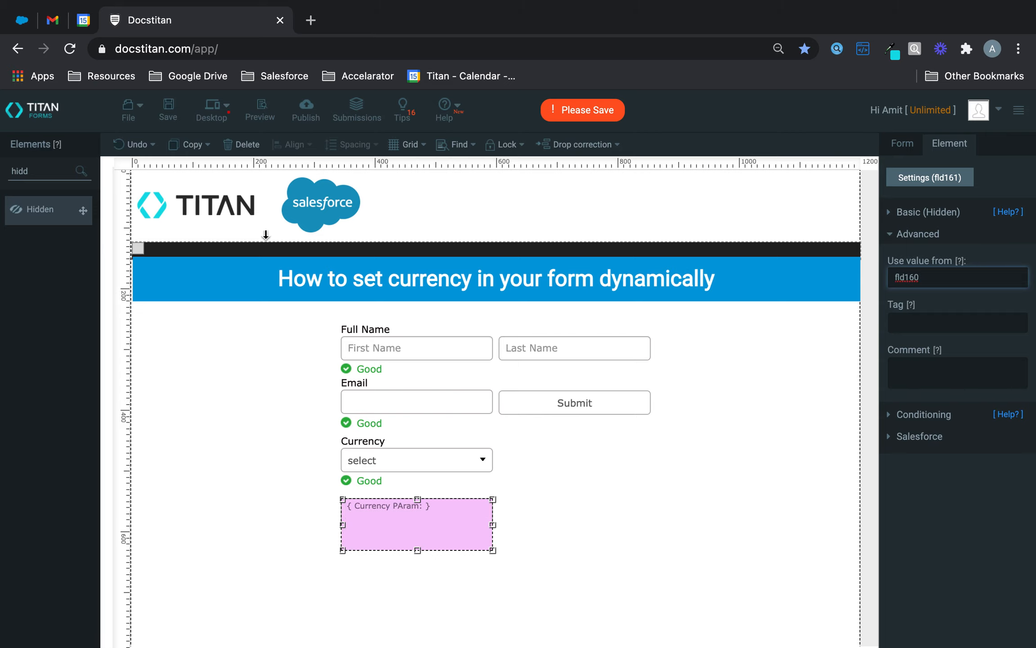
pyautogui.click(175, 107)
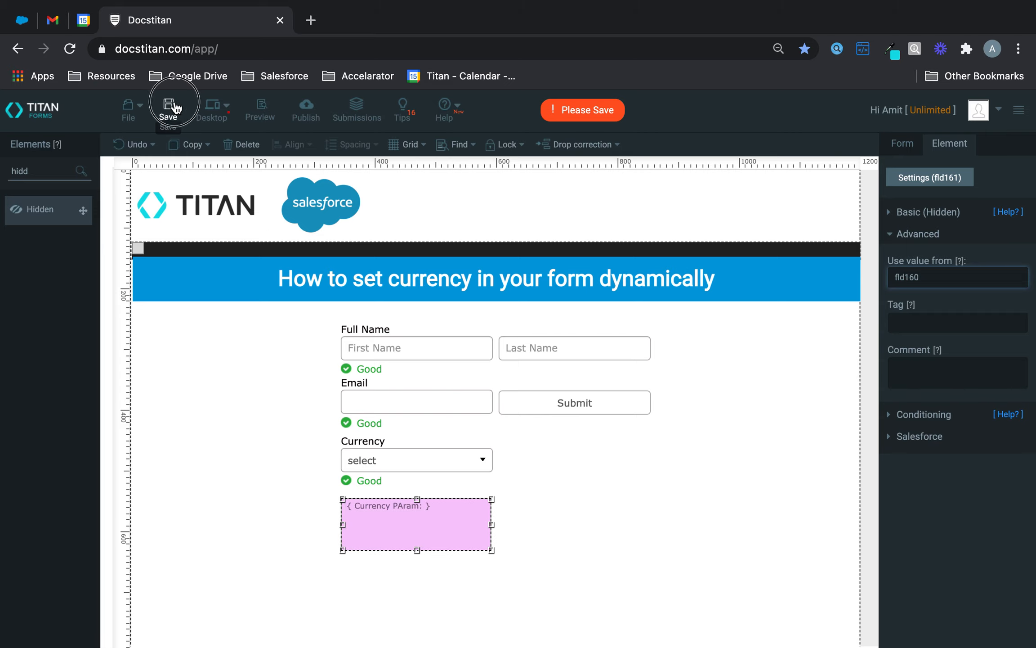
# In the payment integration's Stripe owner variables, enable sending the email to Stripe and map it to the Email field
pyautogui.click(902, 144)
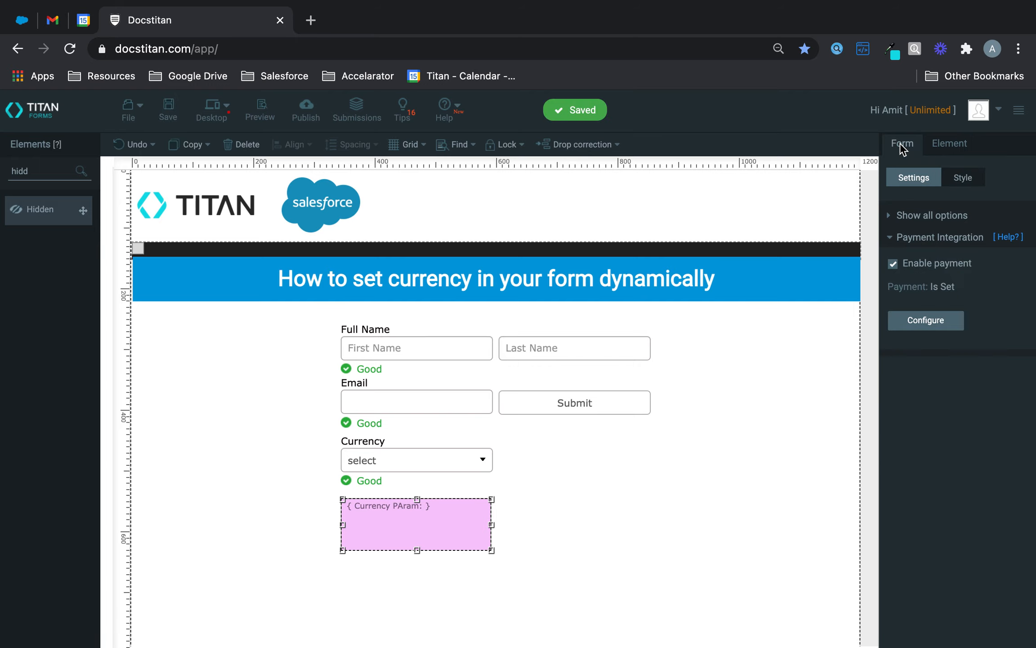
pyautogui.click(935, 330)
pyautogui.click(685, 428)
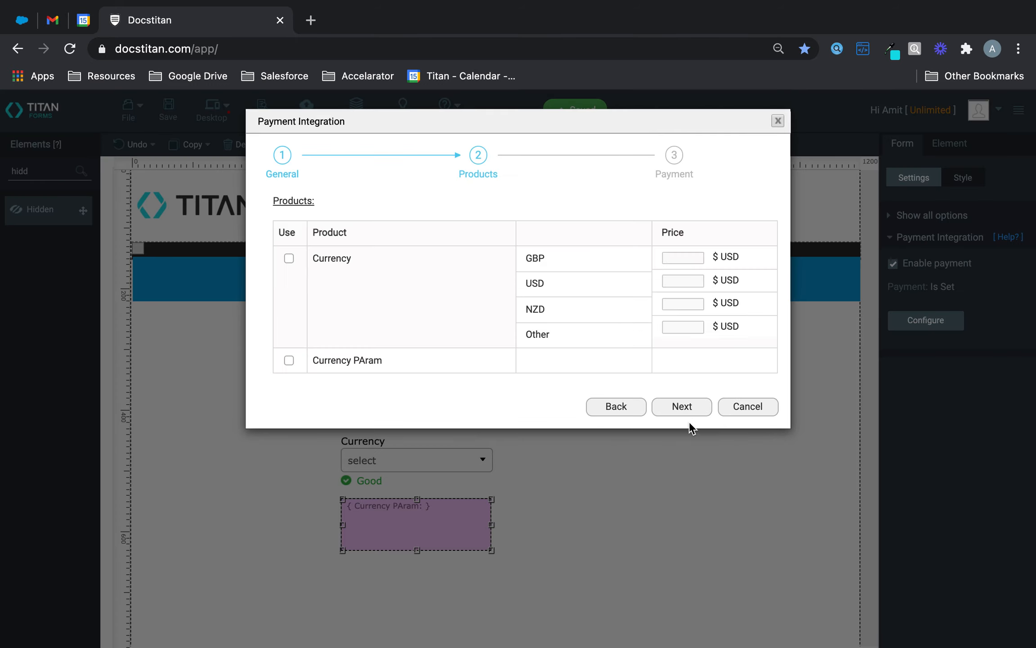
pyautogui.click(679, 407)
pyautogui.scroll(-5, 573, 427)
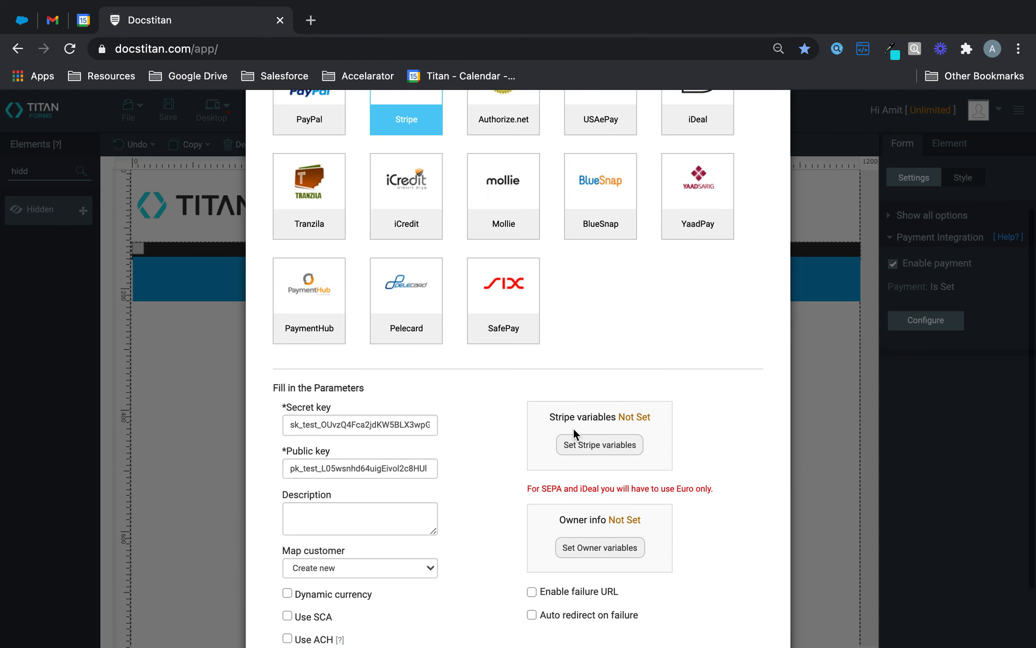
pyautogui.click(612, 486)
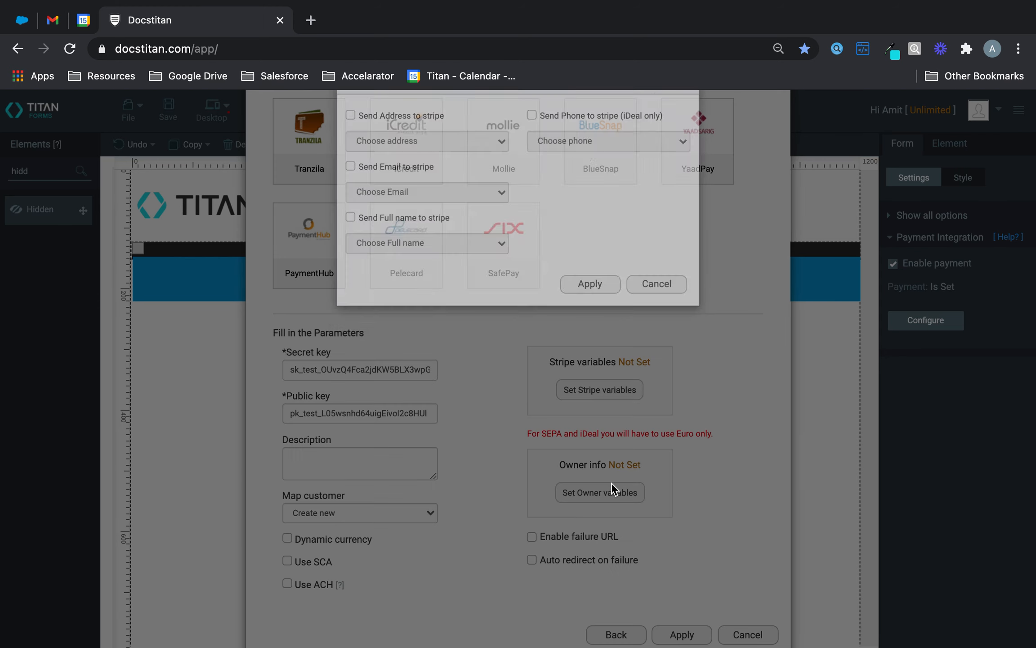
pyautogui.click(351, 205)
pyautogui.click(417, 234)
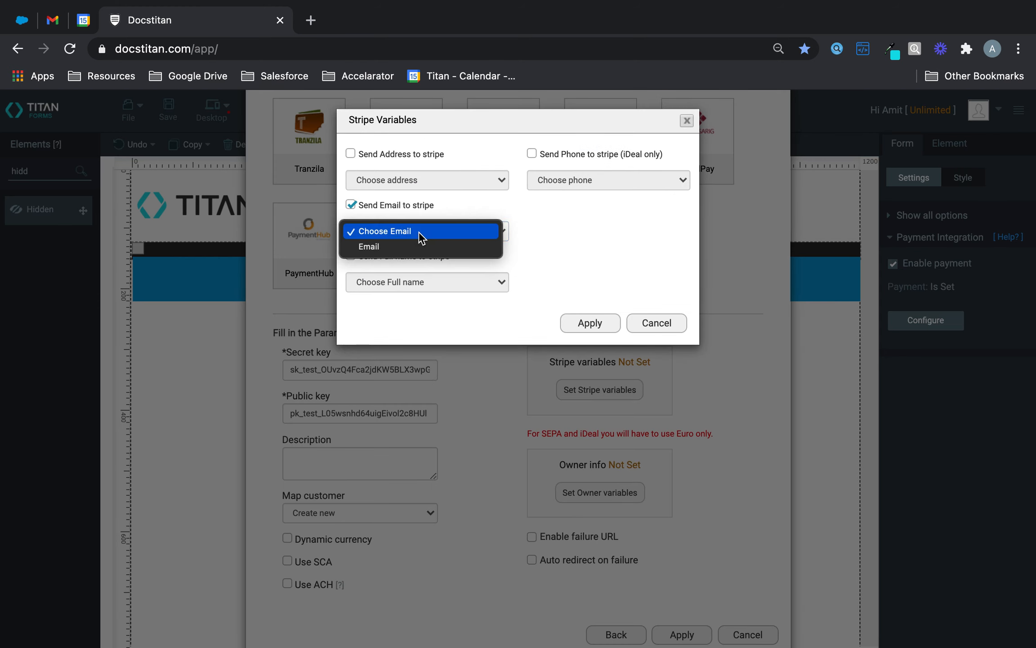
pyautogui.click(475, 283)
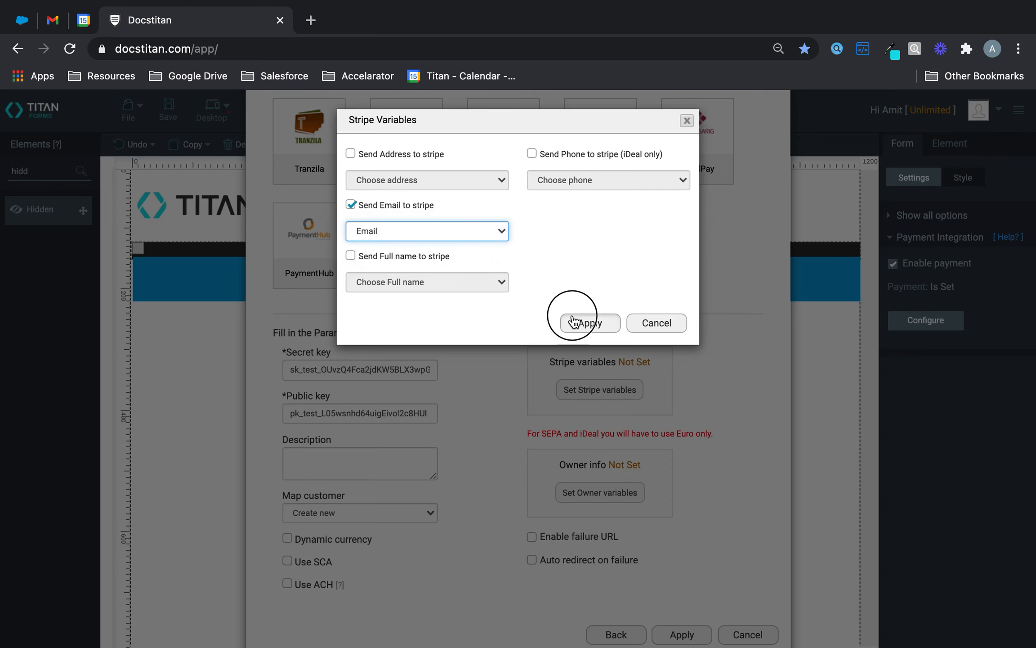
pyautogui.click(585, 323)
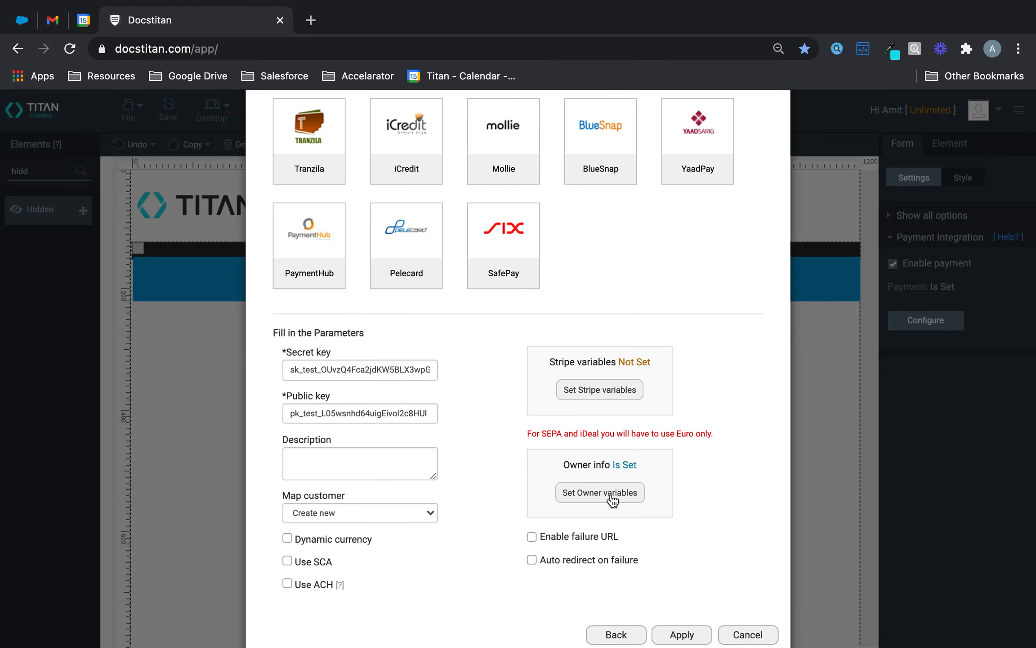
# Enable Dynamic currency for Stripe, map the currency to Currency PAram and apply the payment settings
pyautogui.scroll(-1, 612, 499)
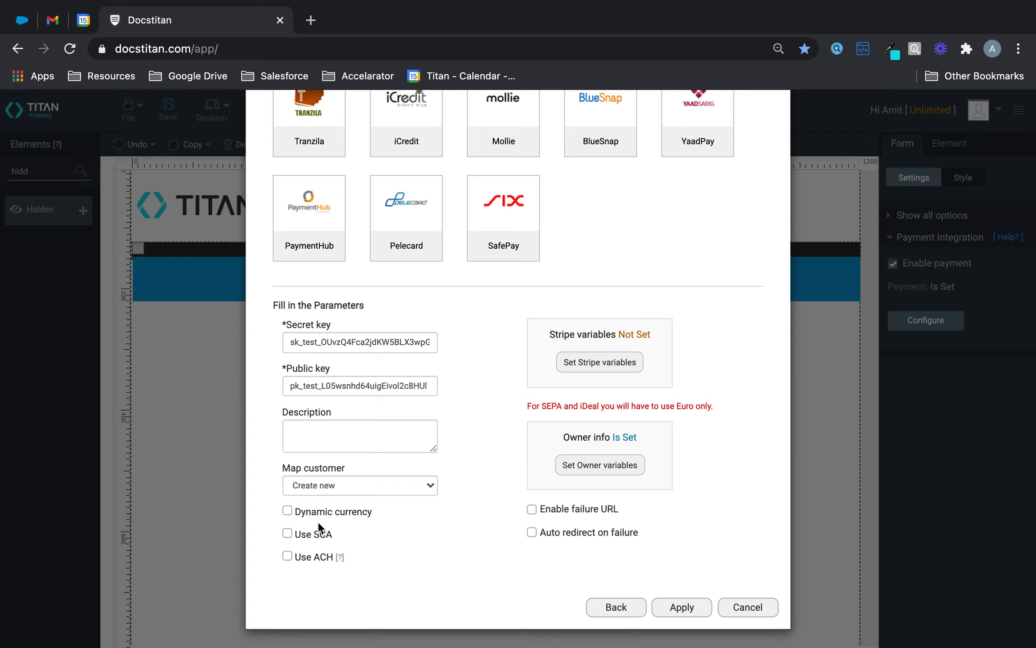
pyautogui.click(287, 511)
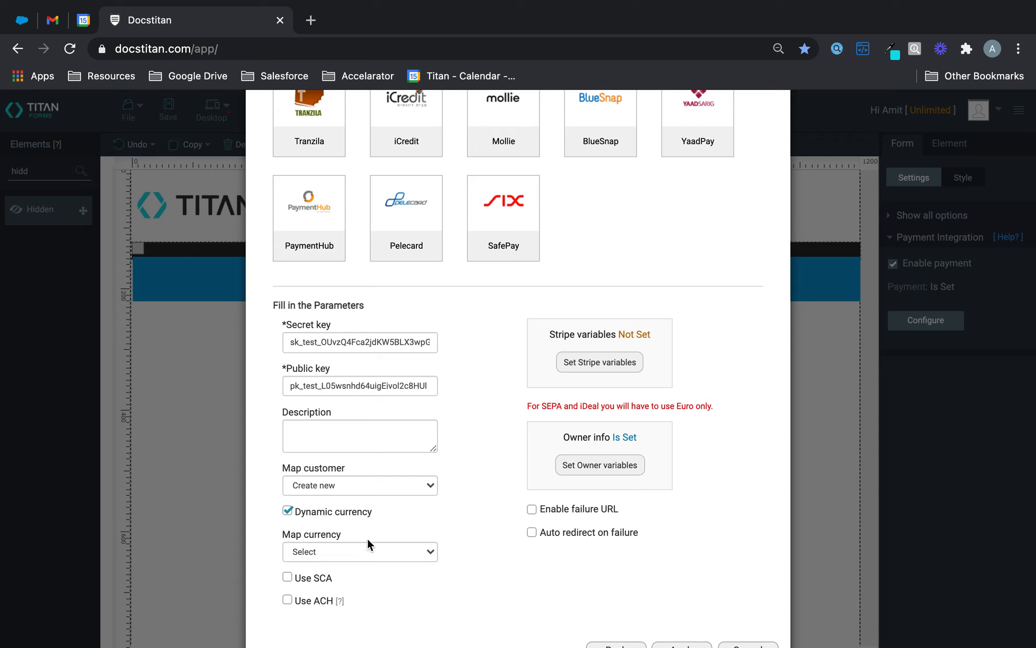
pyautogui.click(366, 552)
pyautogui.click(358, 567)
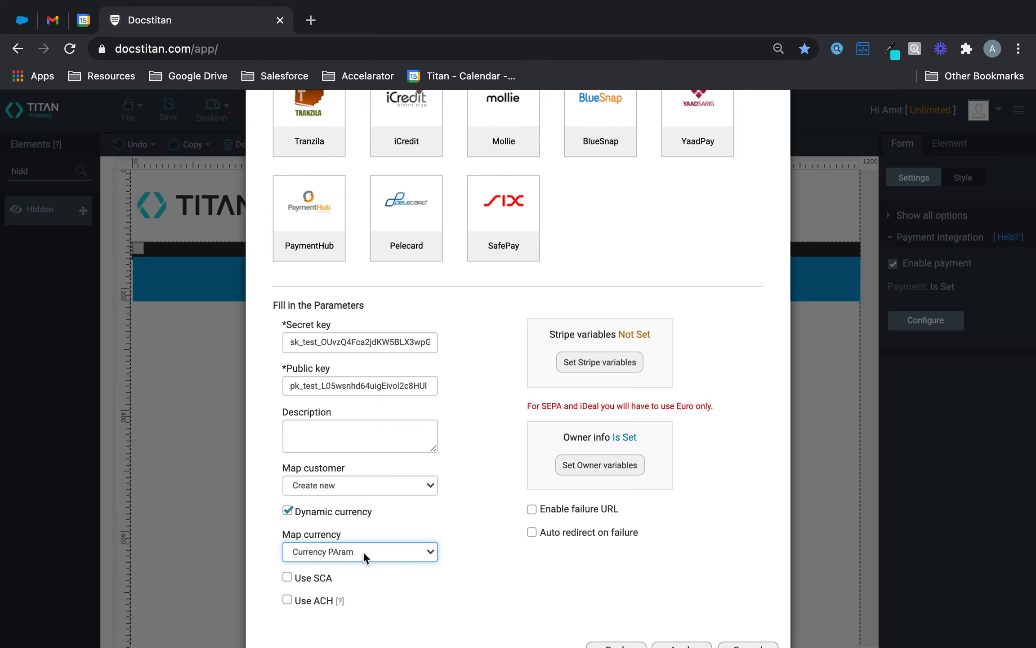
pyautogui.scroll(5, 539, 365)
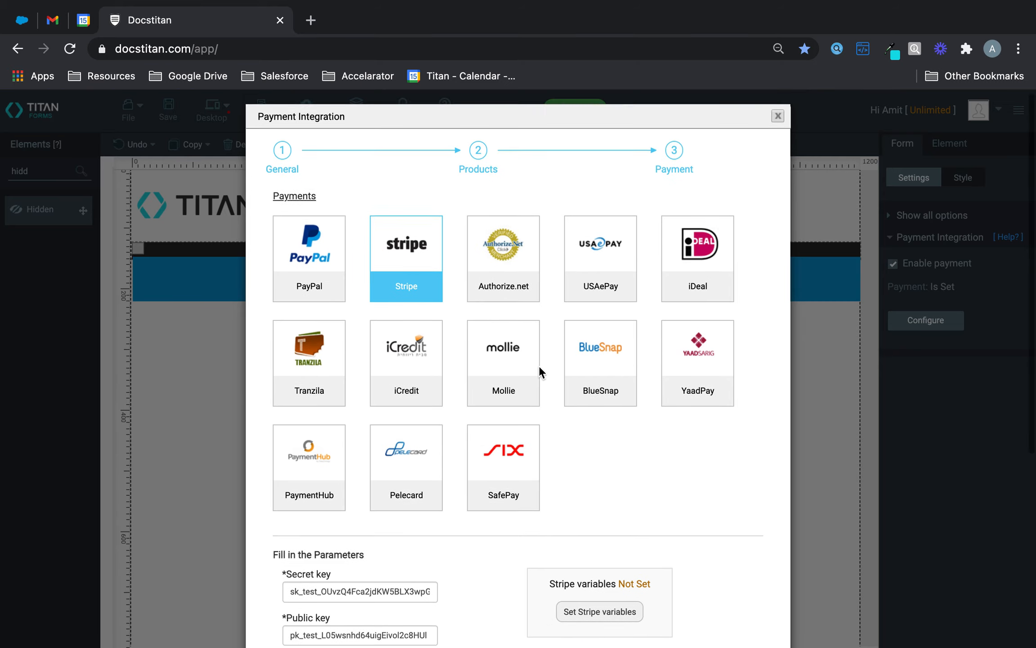
pyautogui.scroll(-7, 539, 365)
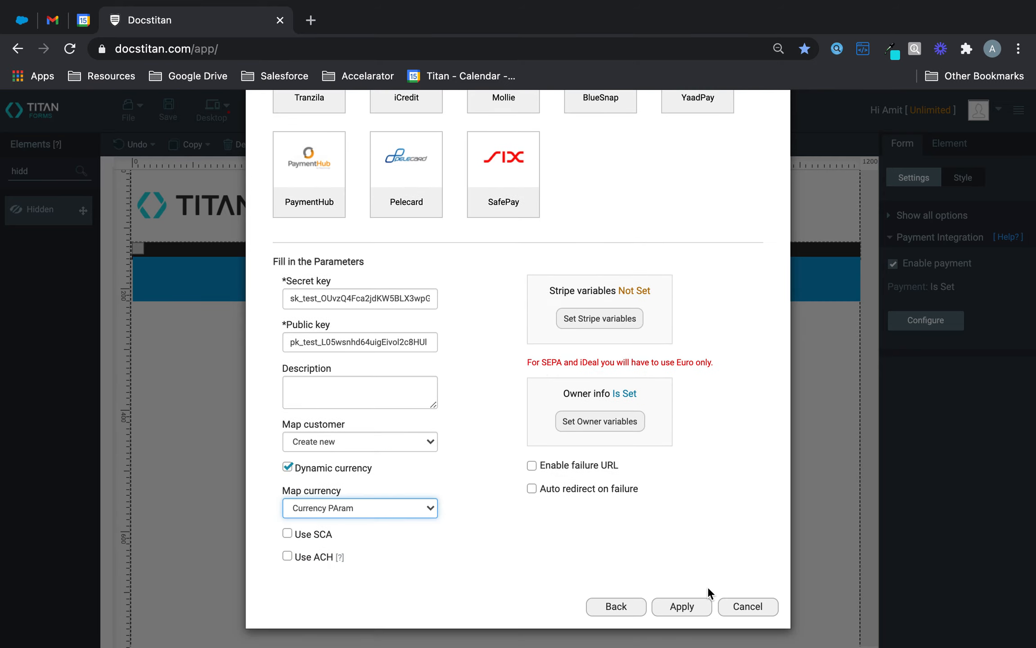
pyautogui.click(700, 606)
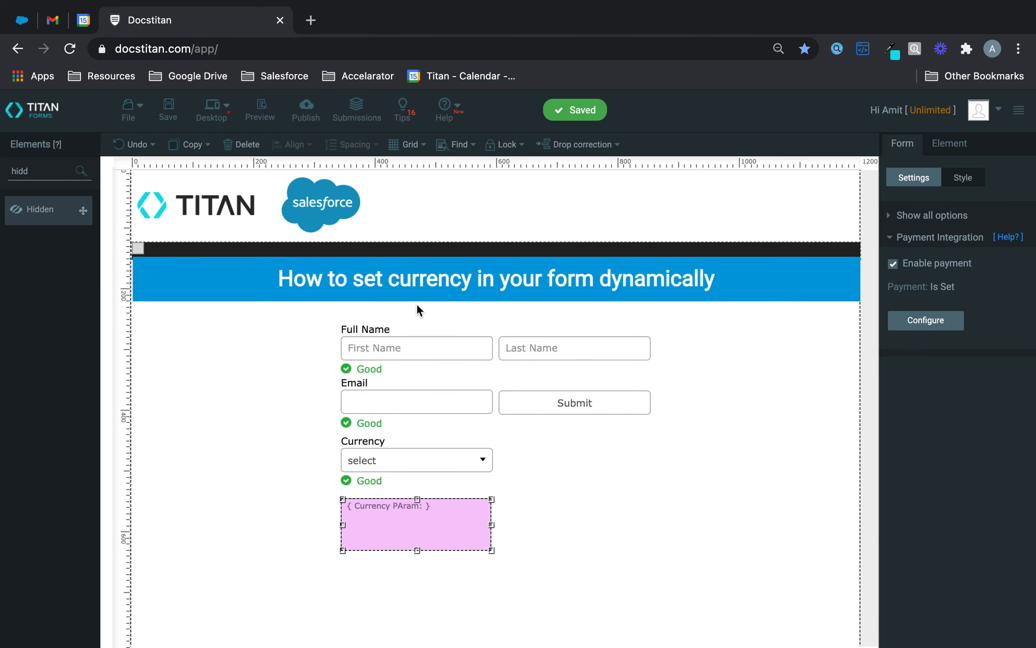
# Save the form and open its preview
pyautogui.click(168, 110)
pyautogui.click(261, 113)
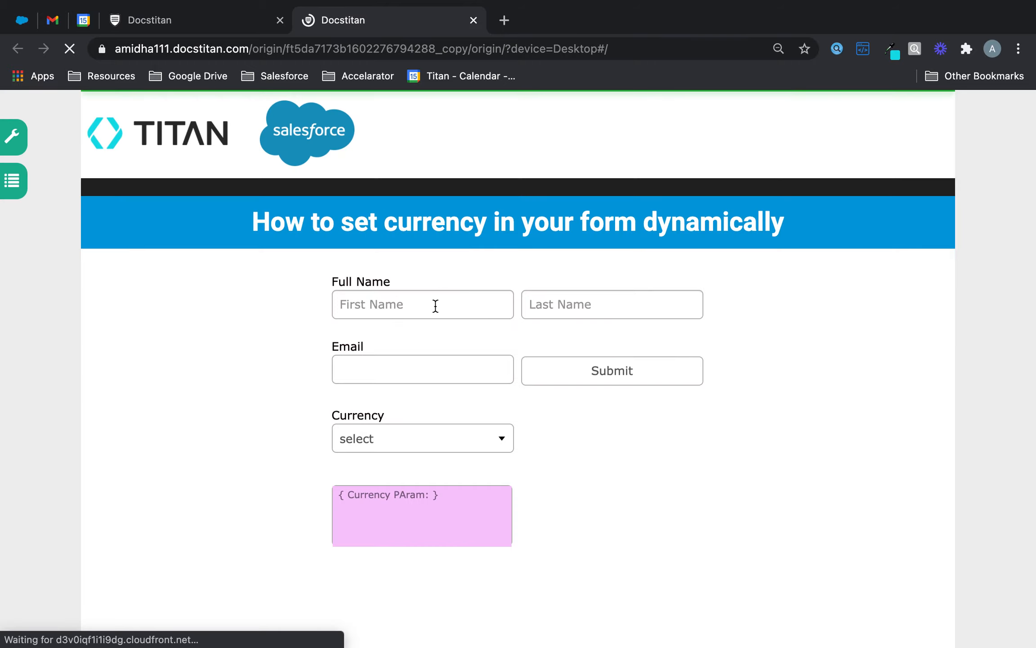
# Fill in a test full name and email in the previewed form, choose GBP as currency and try to submit it
pyautogui.click(436, 306)
pyautogui.write('Test')
pyautogui.press('Tab')
pyautogui.write('J')
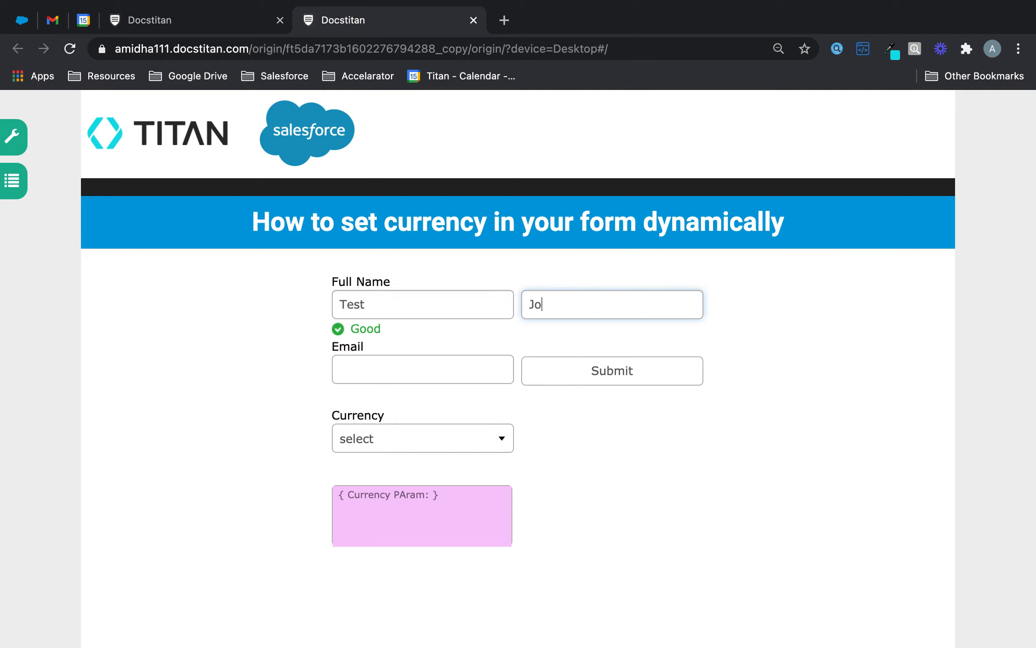
pyautogui.click(344, 380)
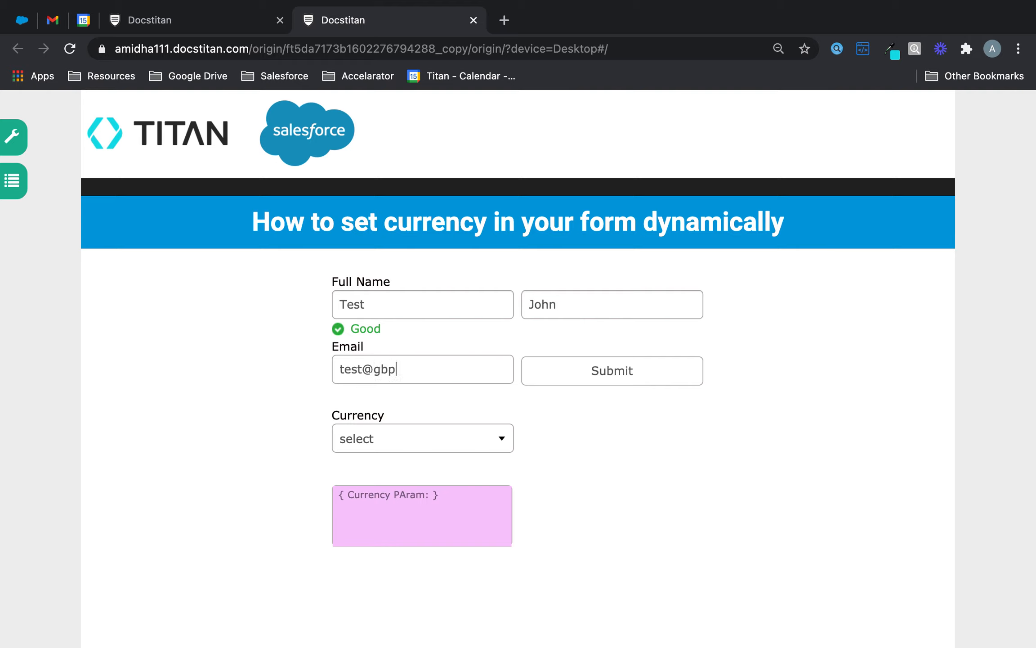
pyautogui.click(358, 438)
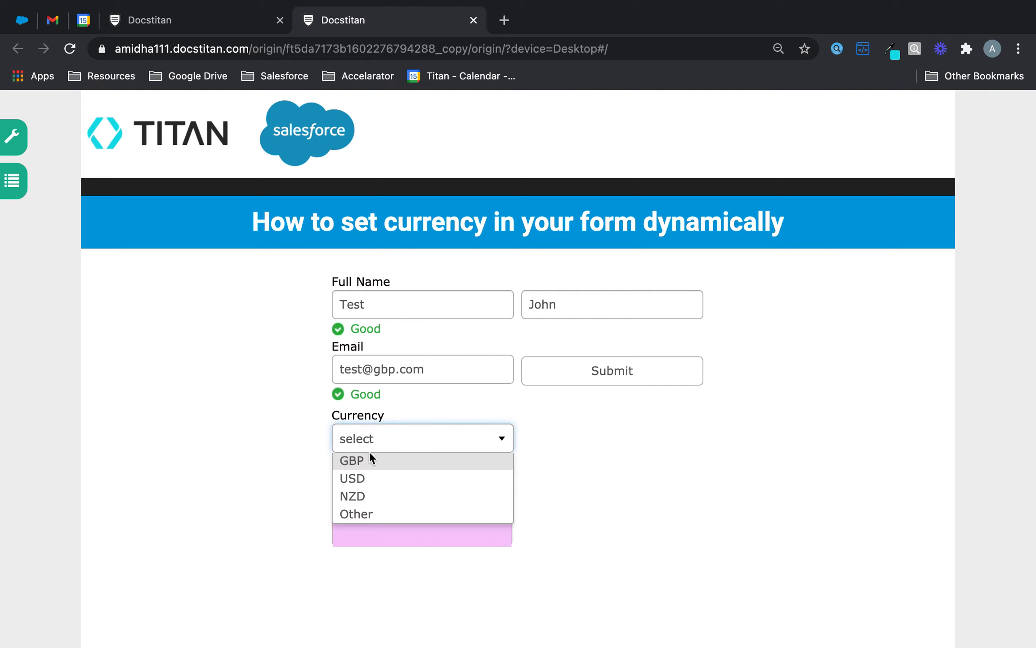
pyautogui.click(369, 456)
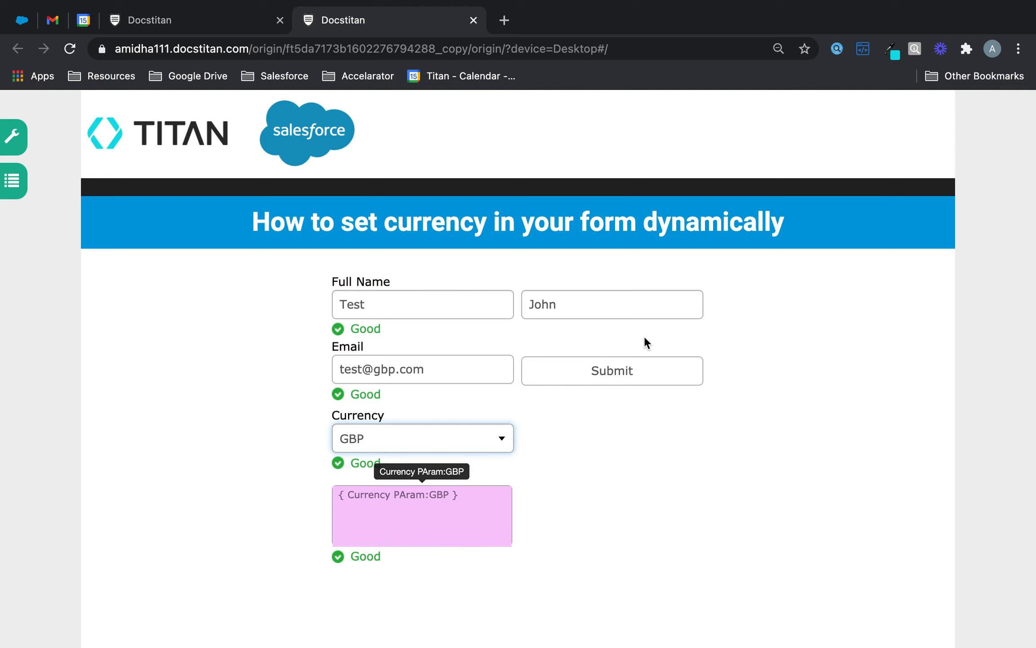
pyautogui.click(639, 360)
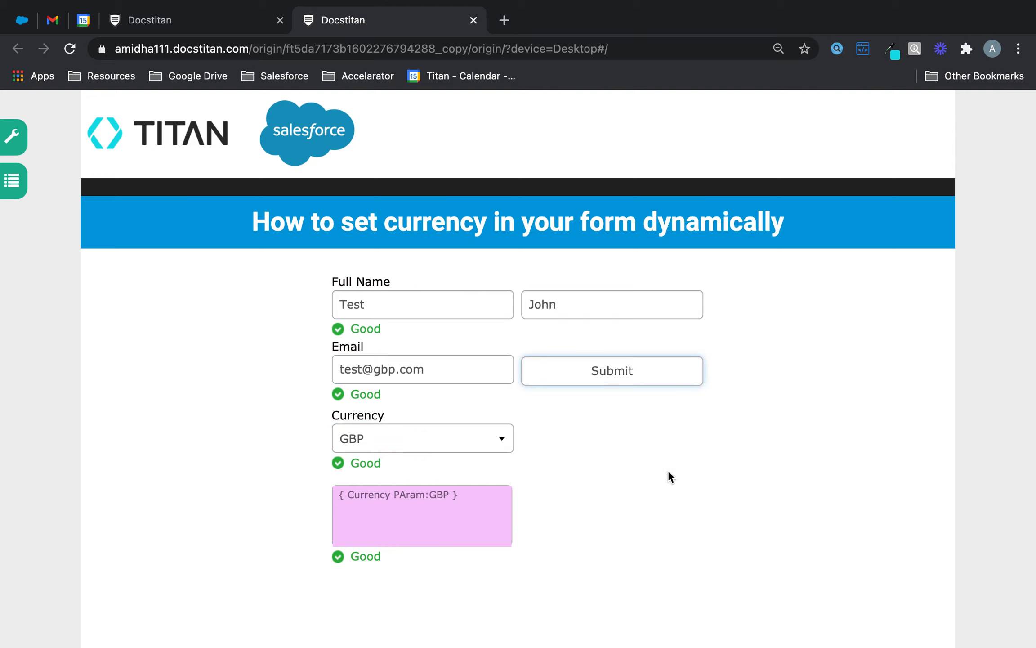
pyautogui.scroll(-2, 715, 314)
pyautogui.click(640, 323)
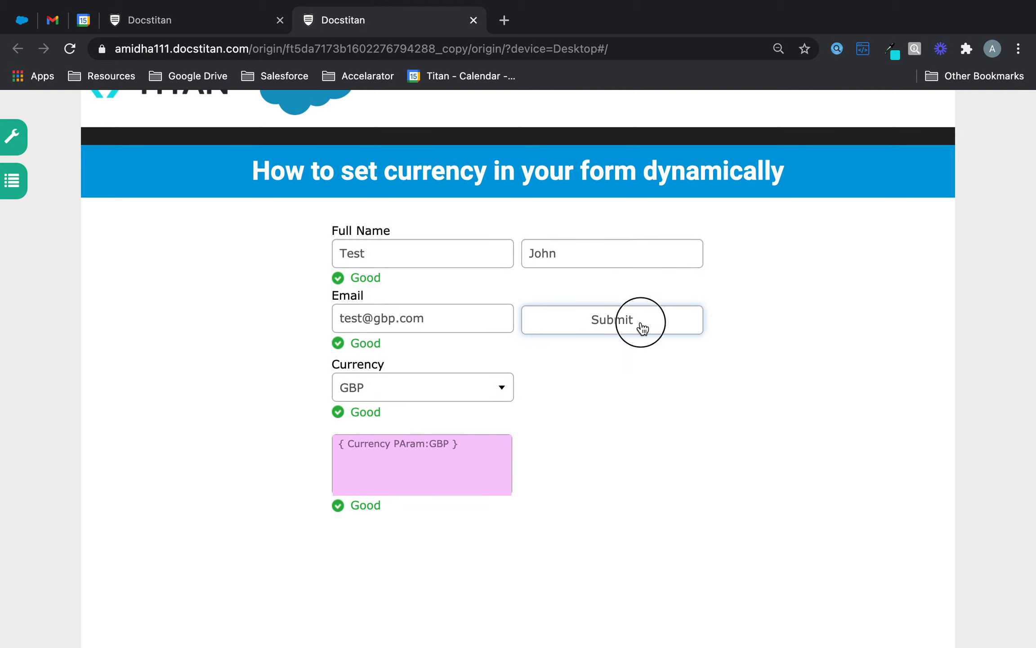
# Switch to the form editor, set the Submit button's type to submit and save the form
pyautogui.click(200, 21)
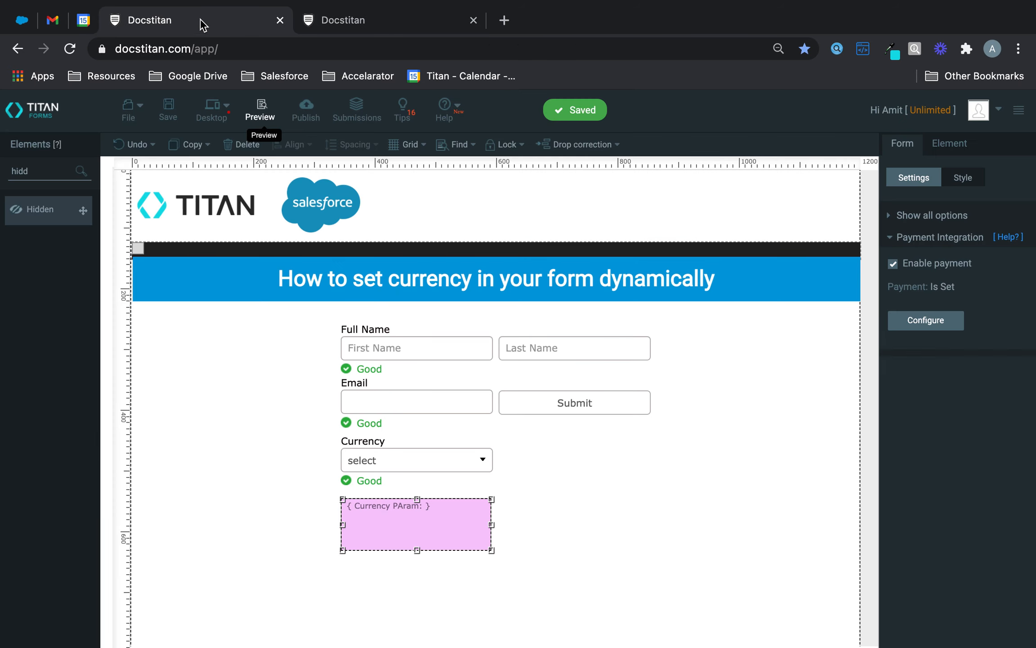
pyautogui.click(569, 395)
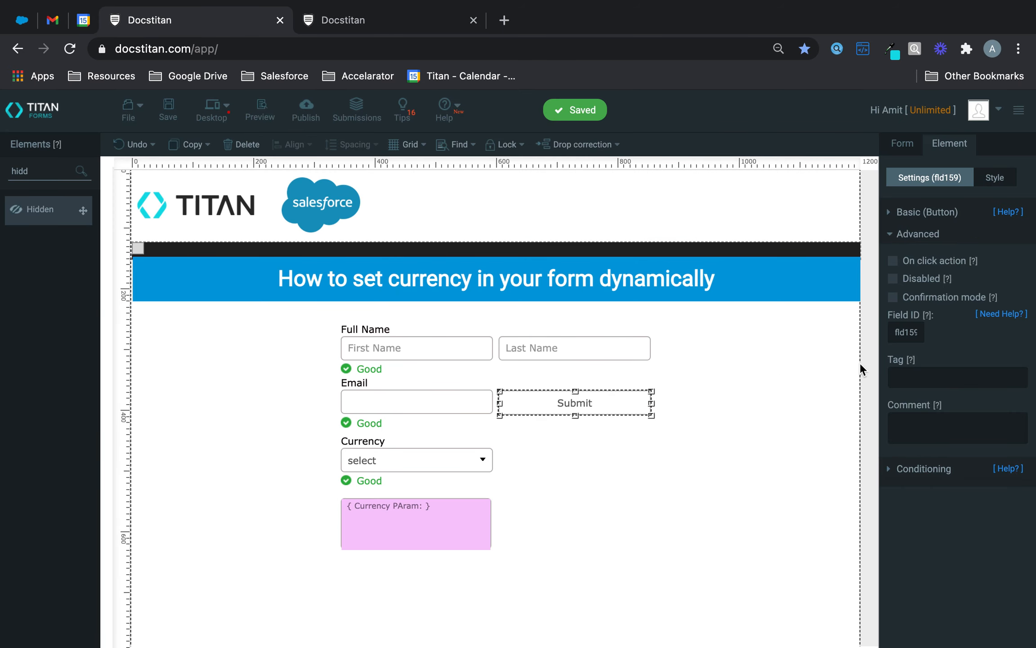
pyautogui.click(932, 215)
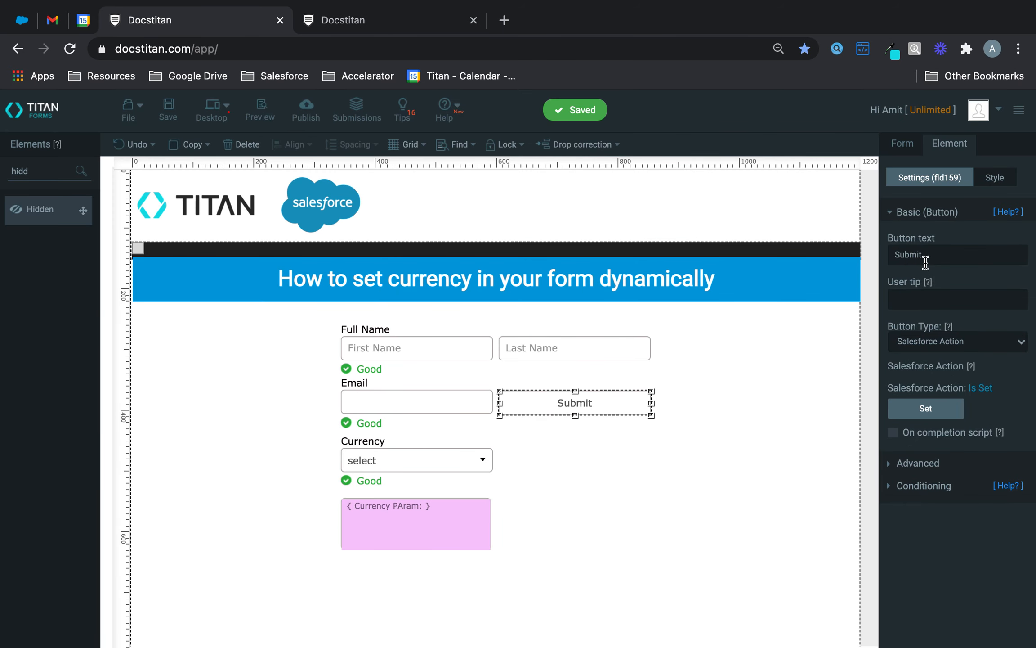
pyautogui.click(930, 344)
pyautogui.click(922, 266)
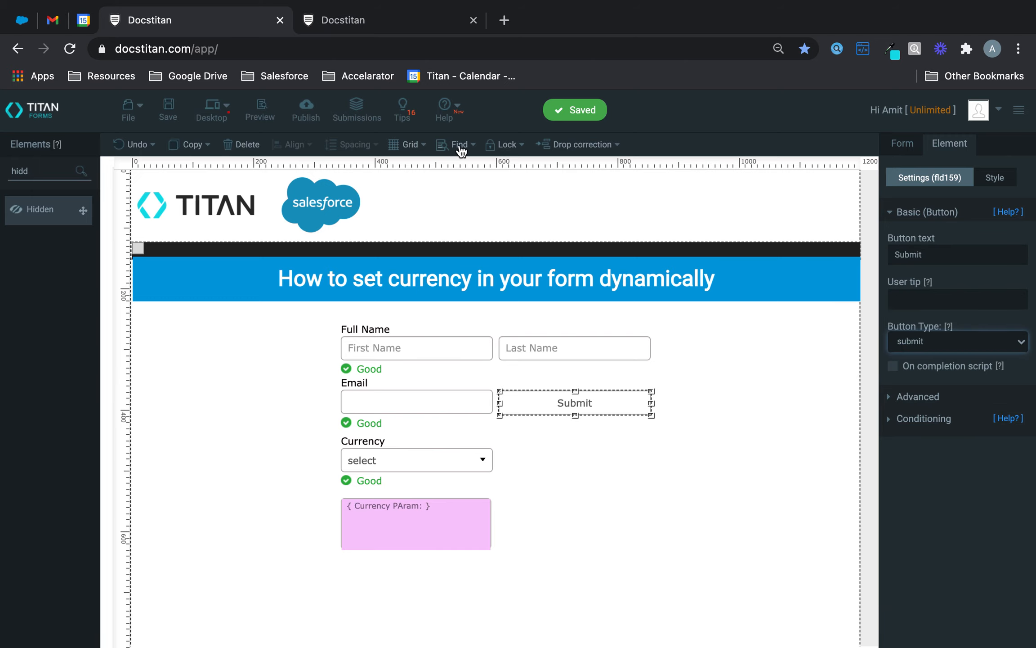
pyautogui.click(168, 108)
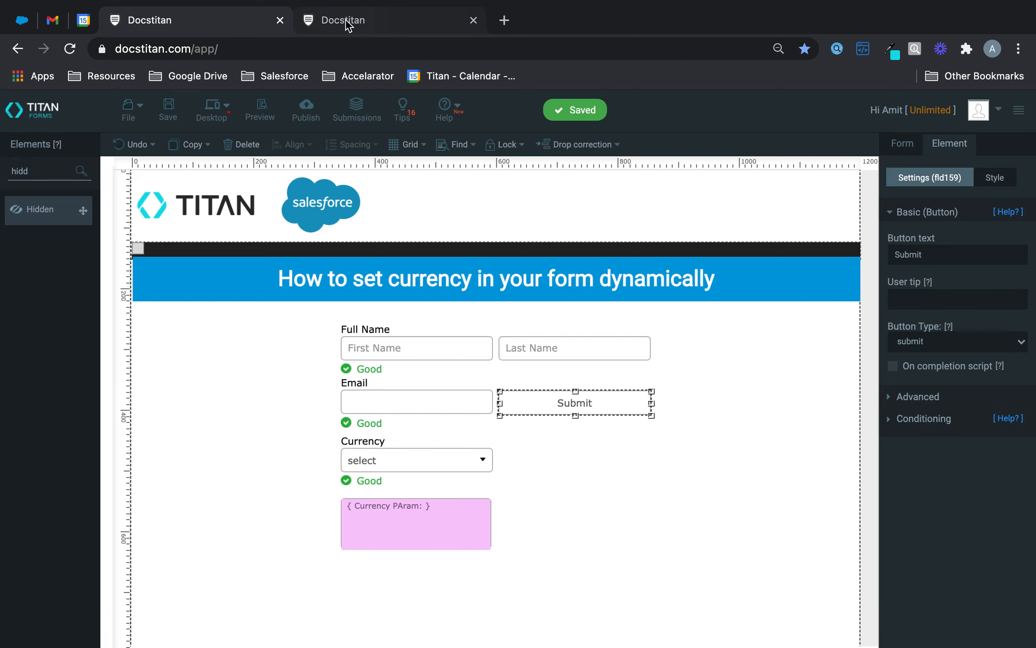
# Reload the form preview and fill in a test full name and email, with GBP as the currency
pyautogui.click(342, 21)
pyautogui.click(68, 48)
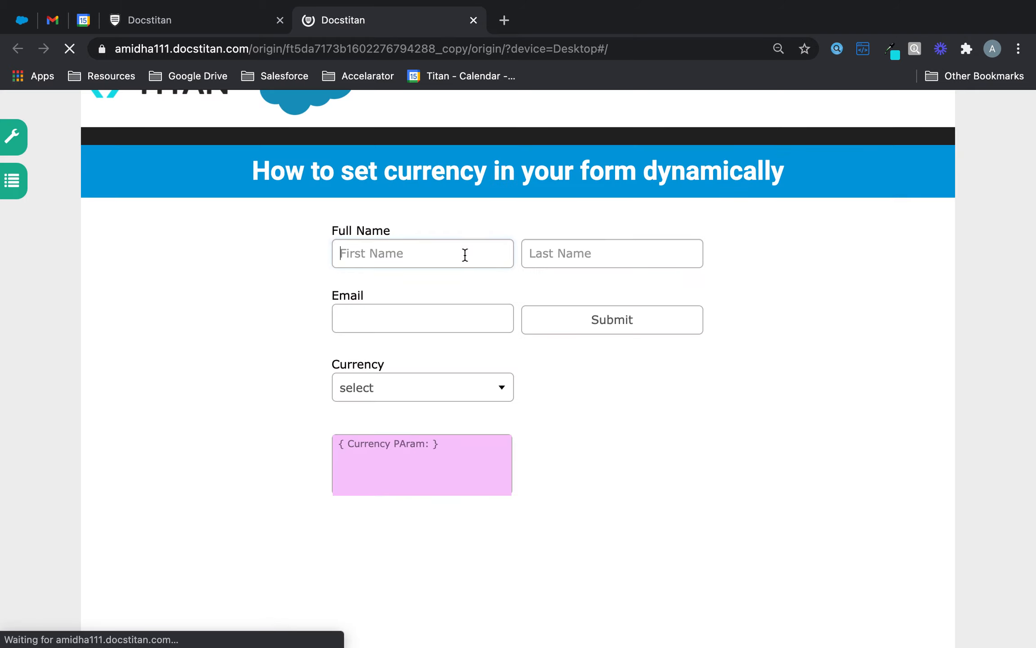
pyautogui.click(465, 255)
pyautogui.write('t')
pyautogui.press('Tab')
pyautogui.write('John')
pyautogui.click(399, 301)
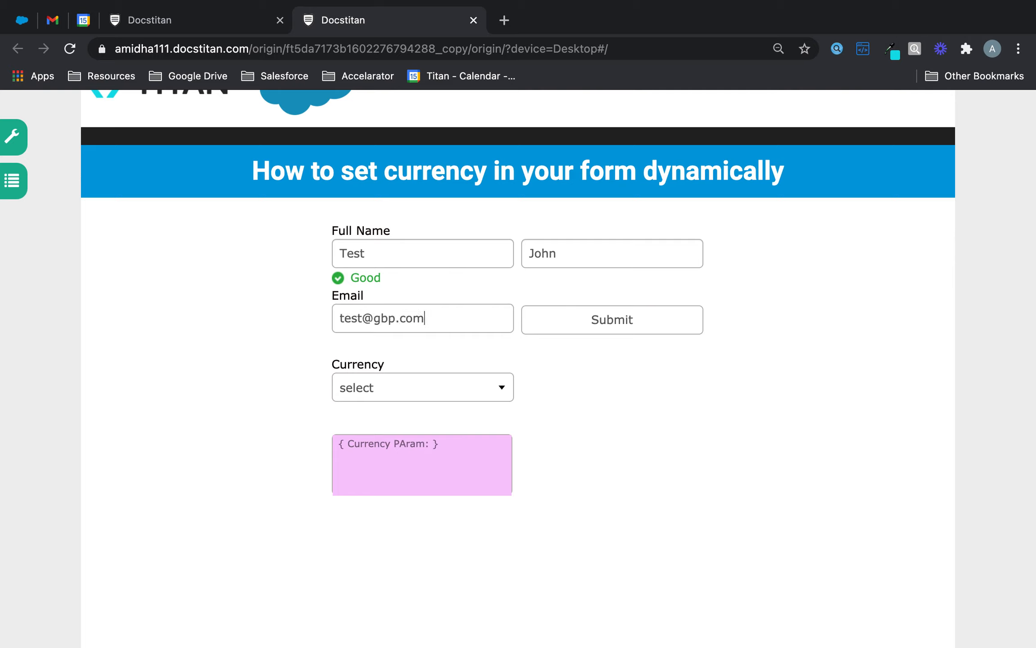
pyautogui.click(424, 382)
pyautogui.click(388, 411)
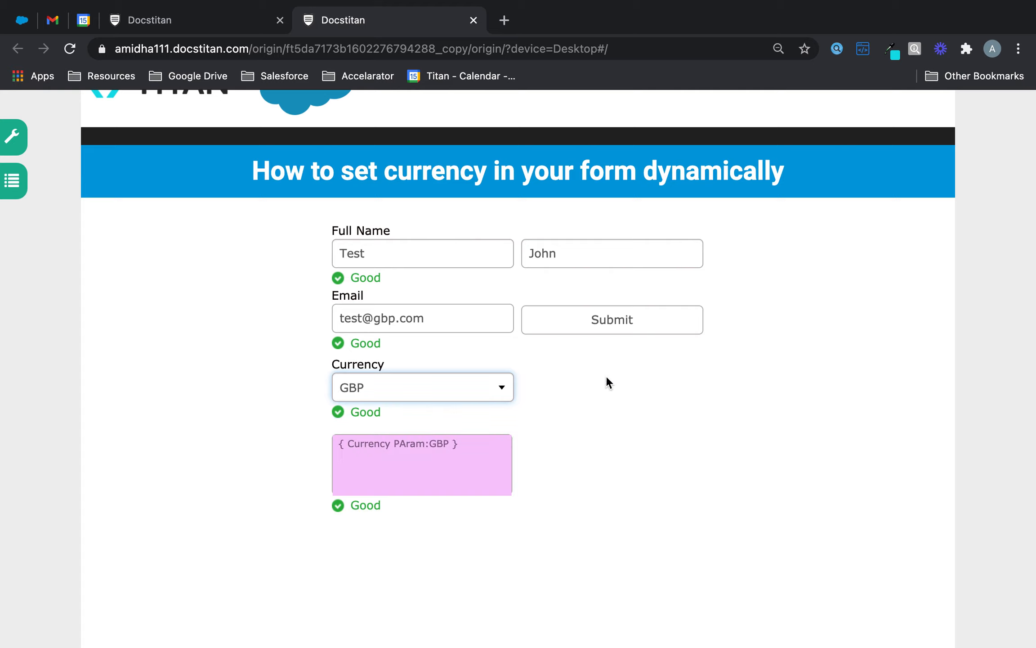
# Submit the previewed form and check the base price's currency in the payments summary
pyautogui.click(632, 331)
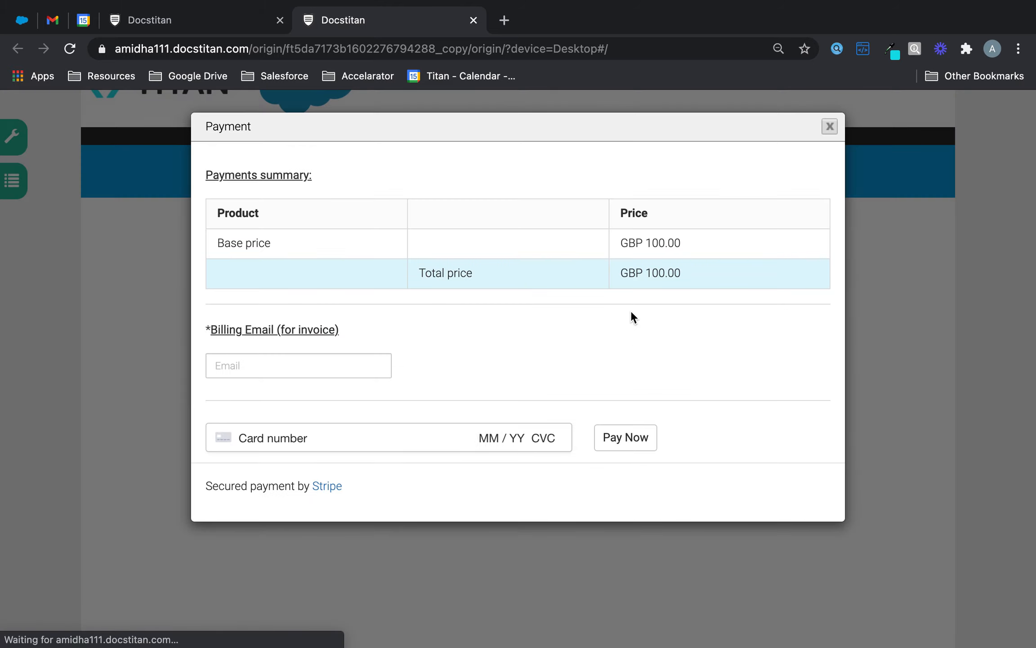
pyautogui.moveTo(622, 243); pyautogui.dragTo(640, 243)
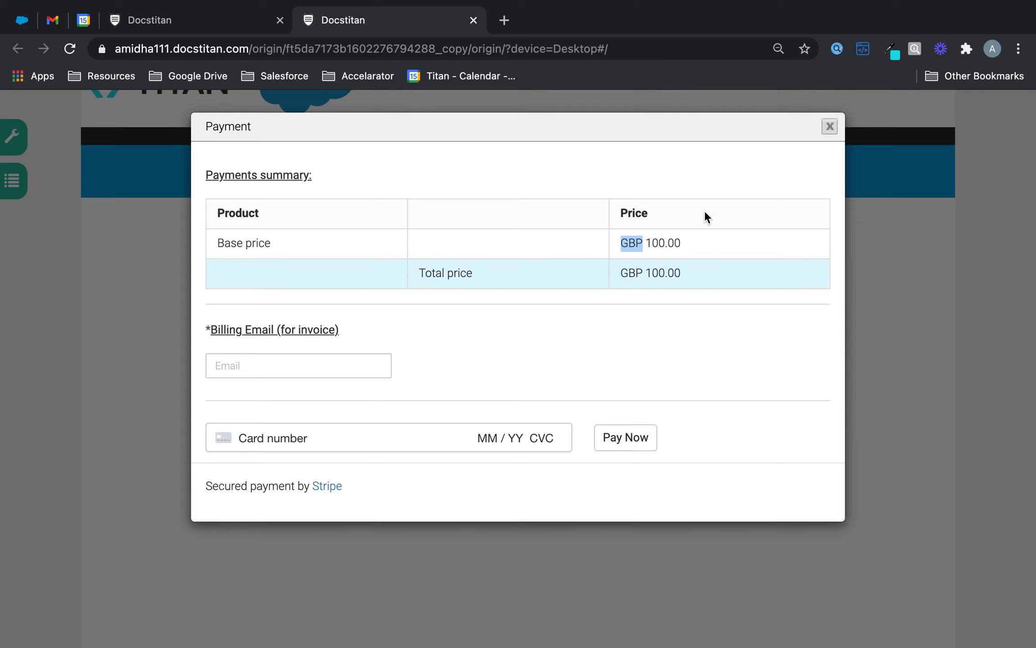
# Dismiss the payment summary and thank-you message, and fill in a test full name and email in the cleared form
pyautogui.click(829, 128)
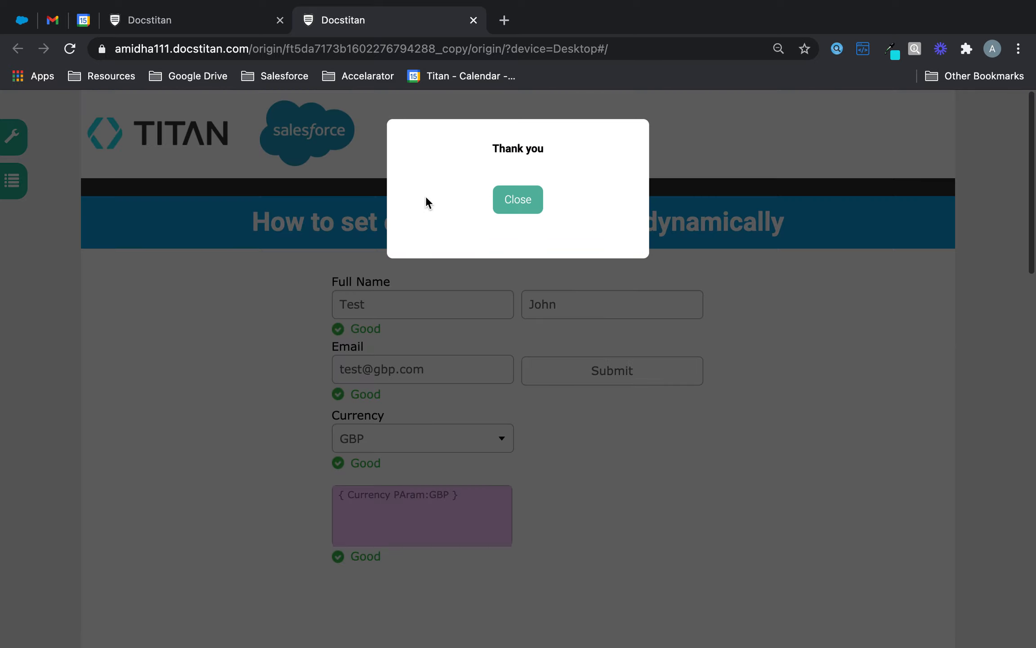
pyautogui.click(502, 207)
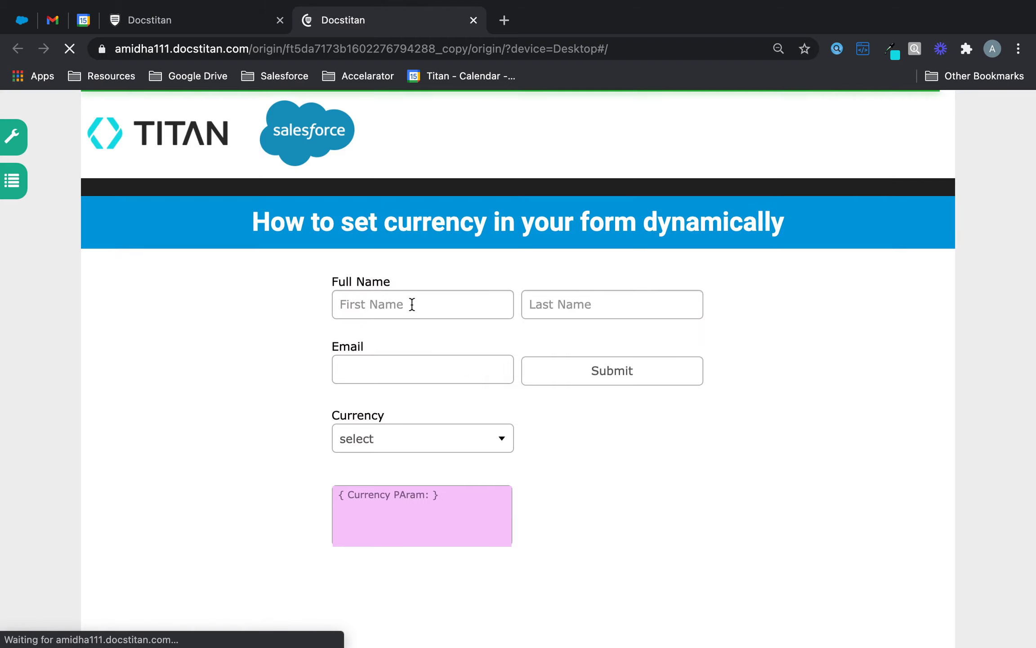
pyautogui.click(412, 304)
pyautogui.write('Test')
pyautogui.press('Tab')
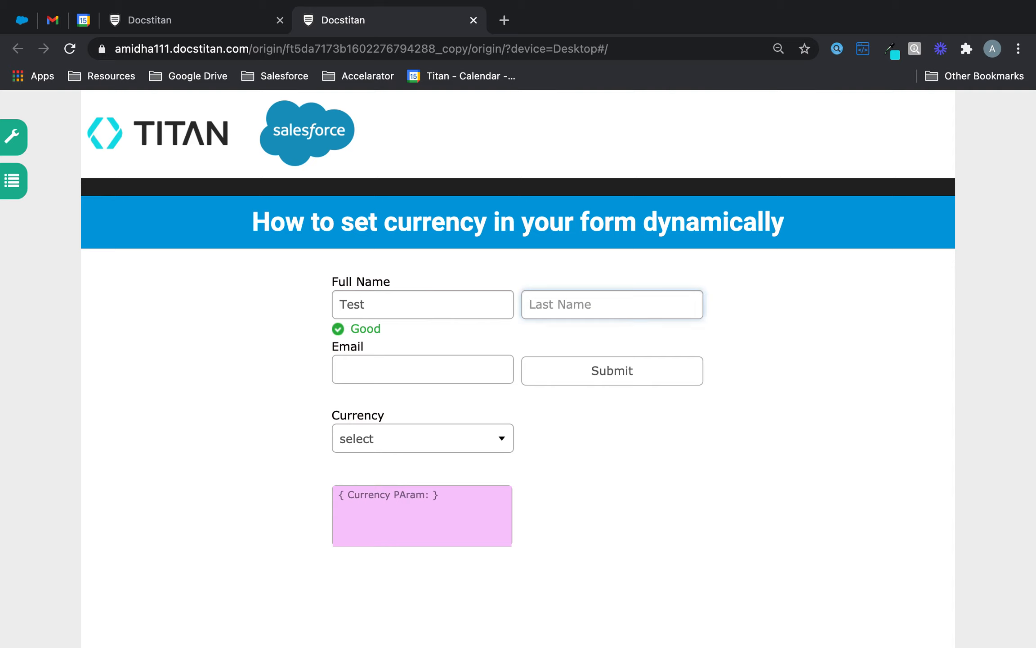
pyautogui.write('USD')
pyautogui.click(395, 370)
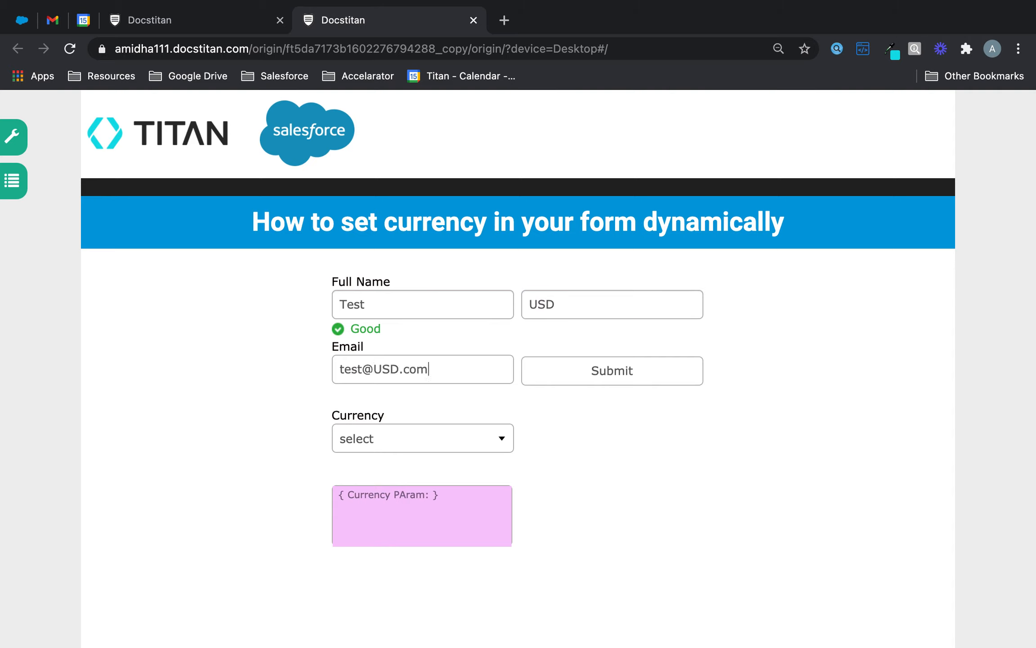
# Submit the form with USD as the currency and check the base price's currency in the payments summary before closing it
pyautogui.click(407, 434)
pyautogui.click(389, 481)
pyautogui.click(627, 368)
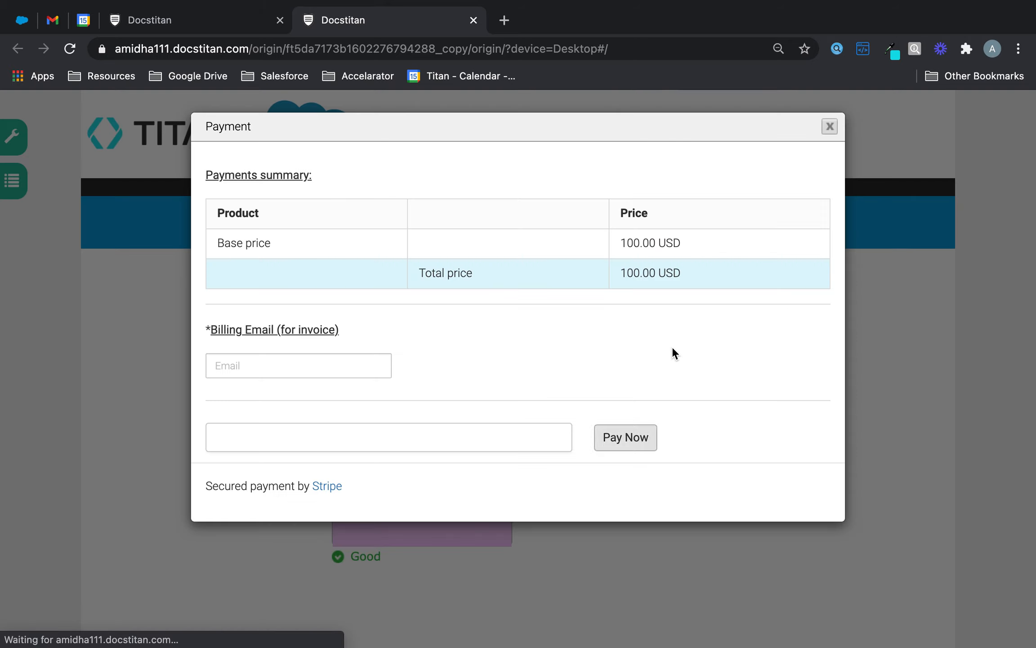
pyautogui.moveTo(663, 242); pyautogui.dragTo(691, 241)
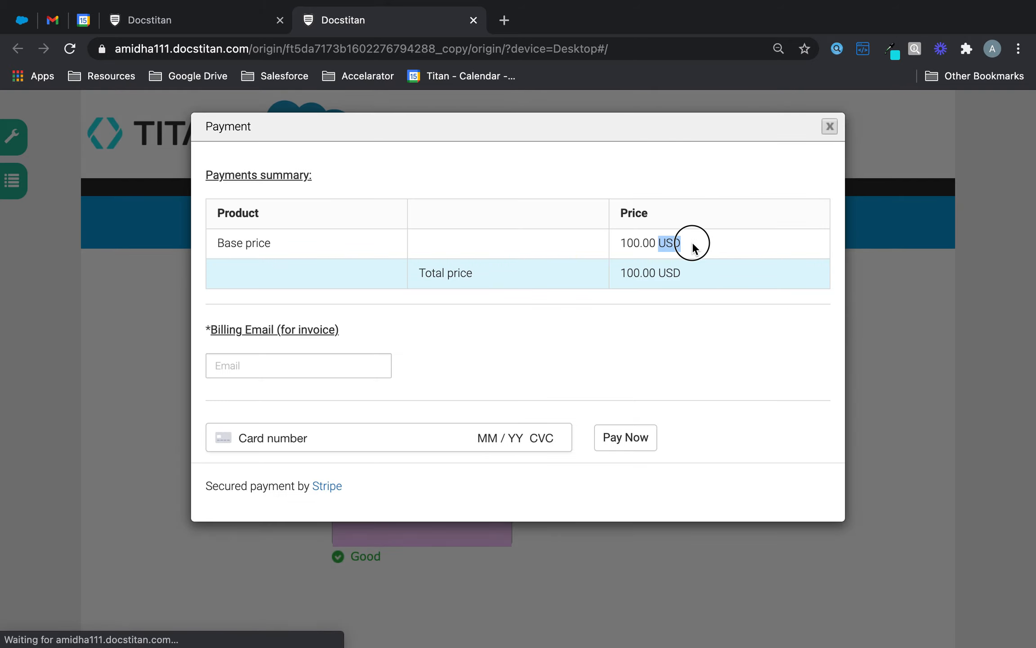
pyautogui.click(829, 124)
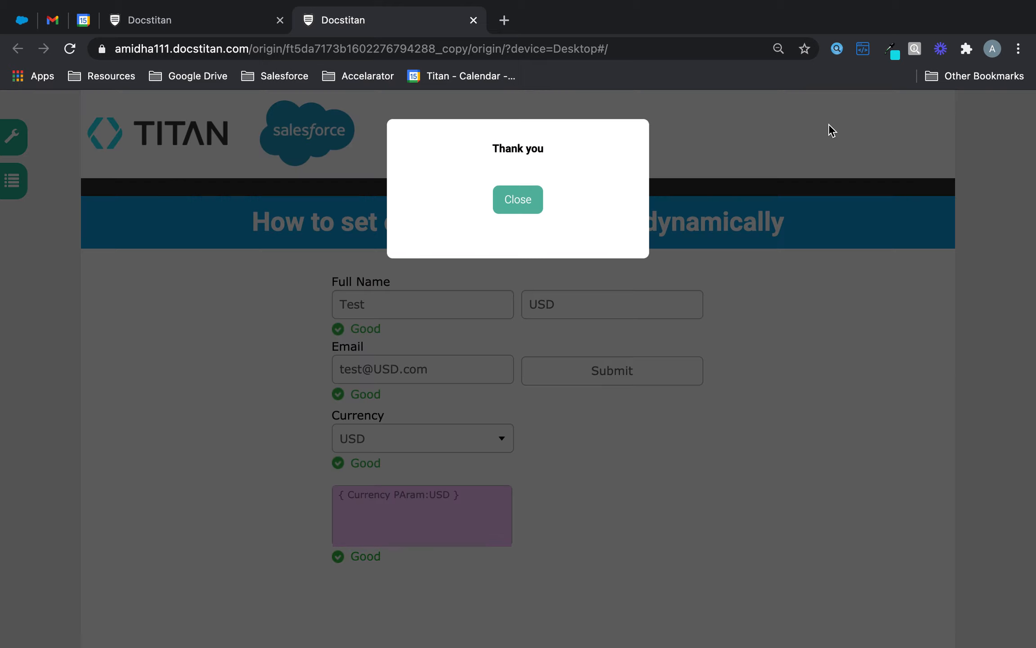
pyautogui.click(522, 204)
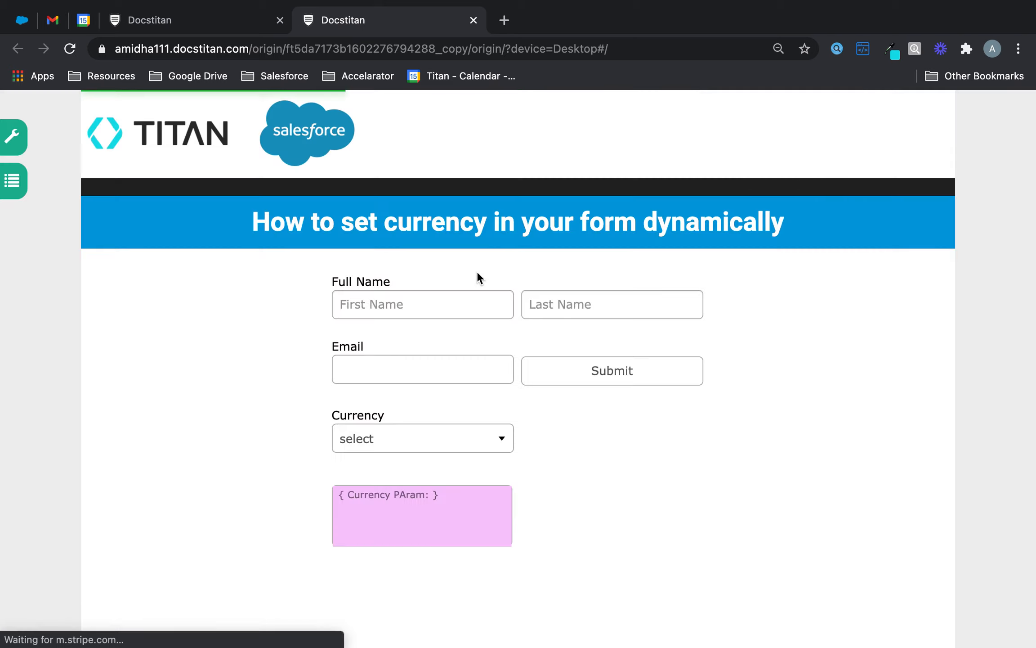
# Fill in the cleared form with a test full name and email, and choose NZD as the currency
pyautogui.click(447, 299)
pyautogui.write('Test')
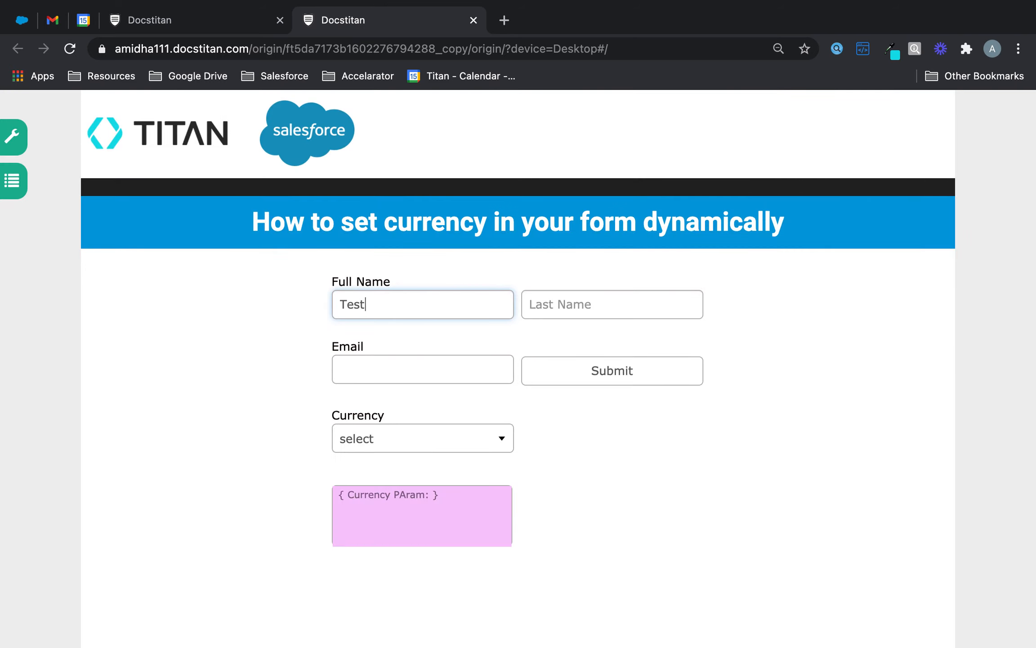
pyautogui.press('Tab')
pyautogui.write('N')
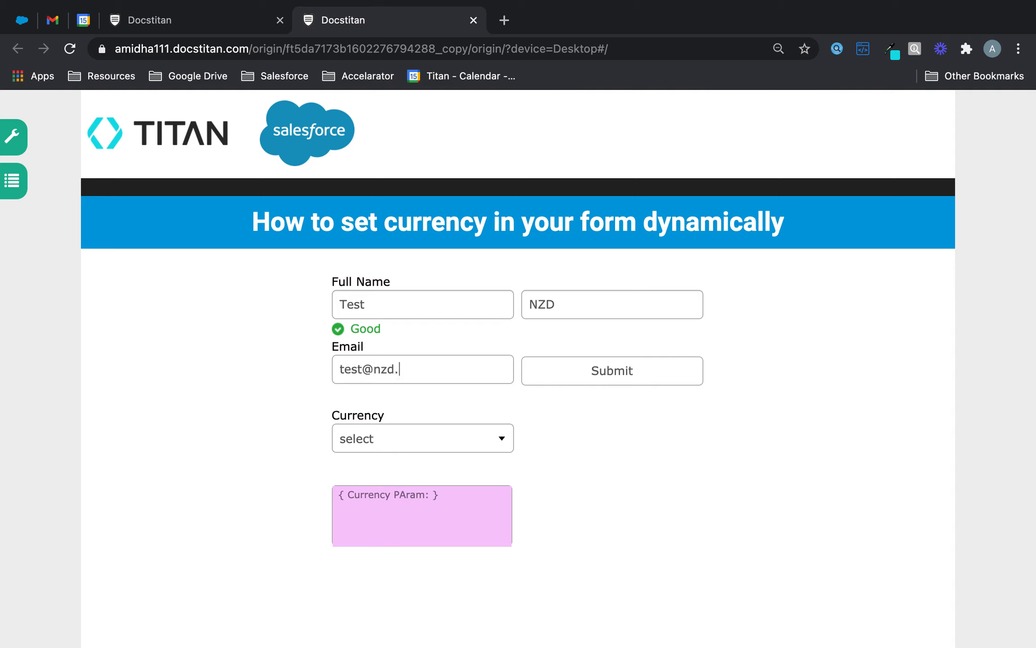
pyautogui.click(353, 438)
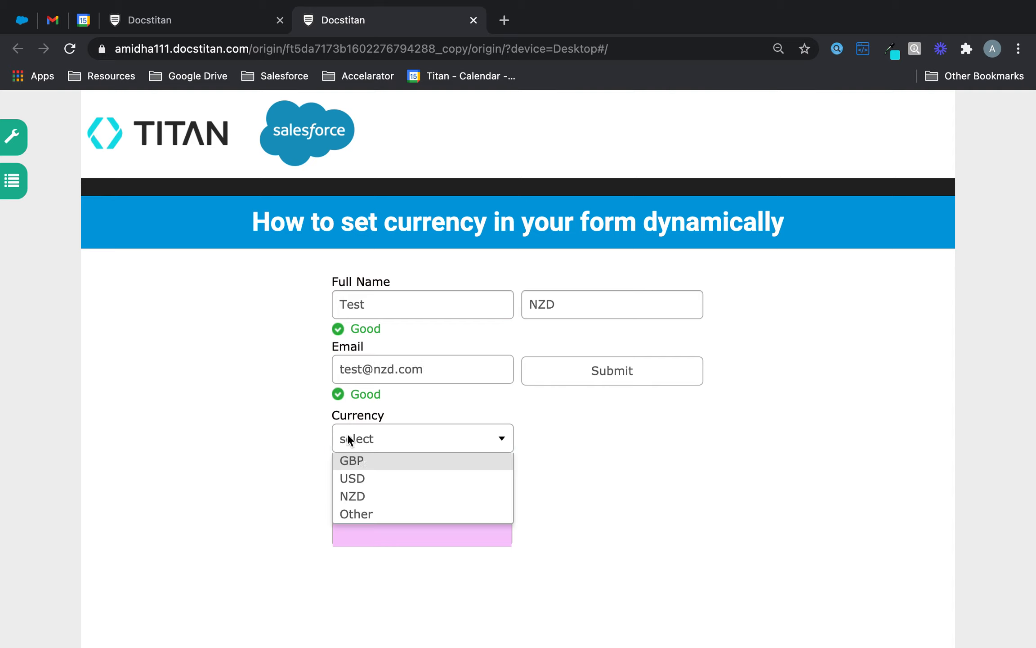
pyautogui.click(374, 500)
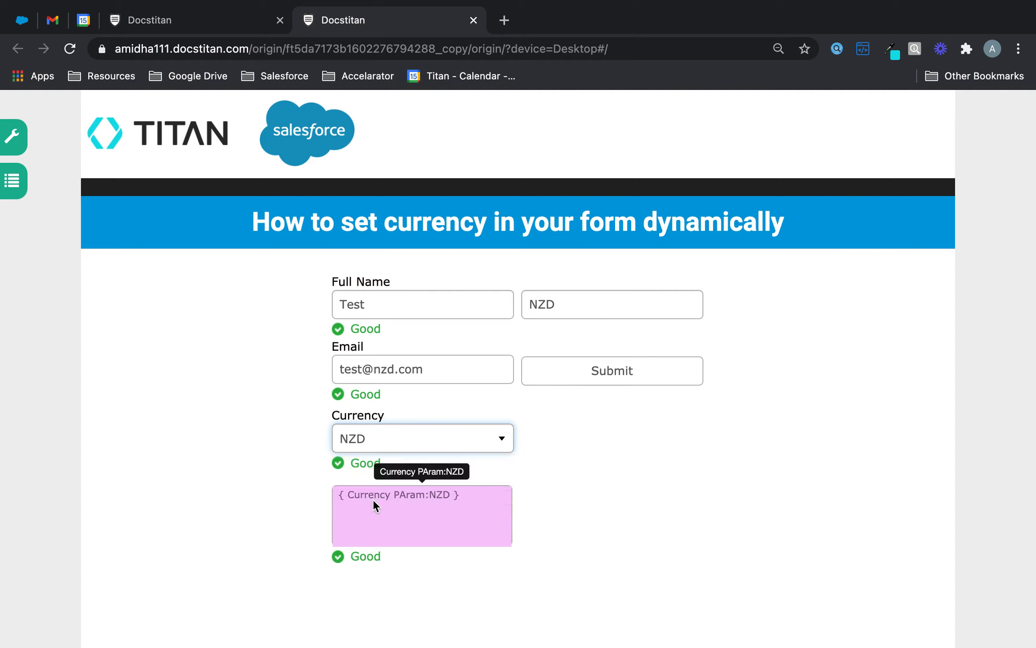
# Submit the NZD test form and check the base price's currency in the payments summary
pyautogui.click(685, 376)
pyautogui.moveTo(634, 241); pyautogui.dragTo(740, 260)
pyautogui.click(702, 291)
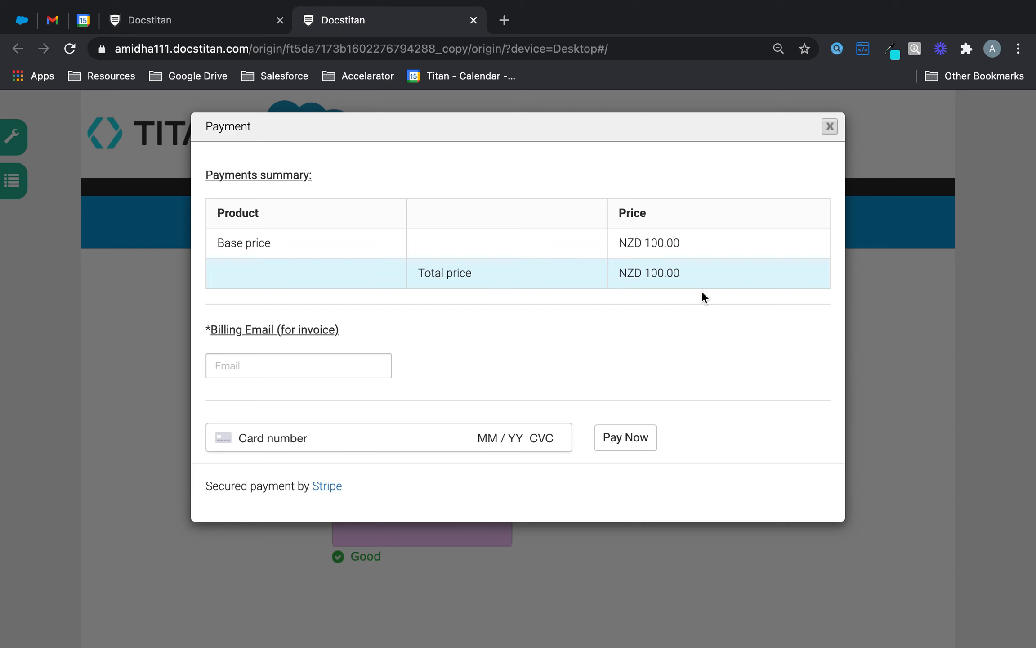
# Switch to the form editor and open the form's Payment Integration configuration at the Payment stage
pyautogui.click(213, 23)
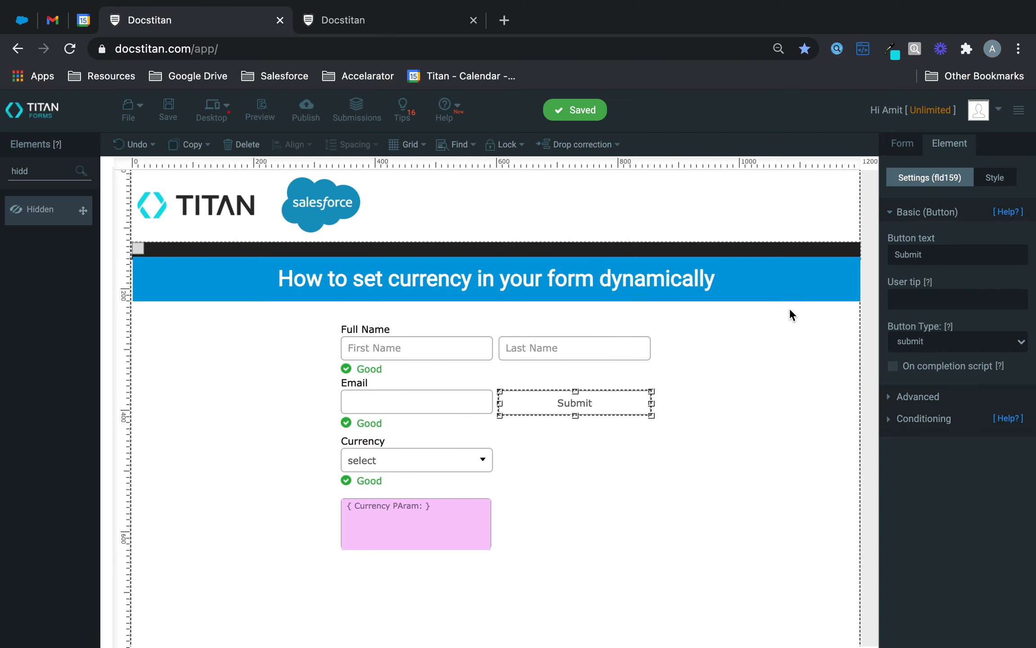
pyautogui.click(909, 161)
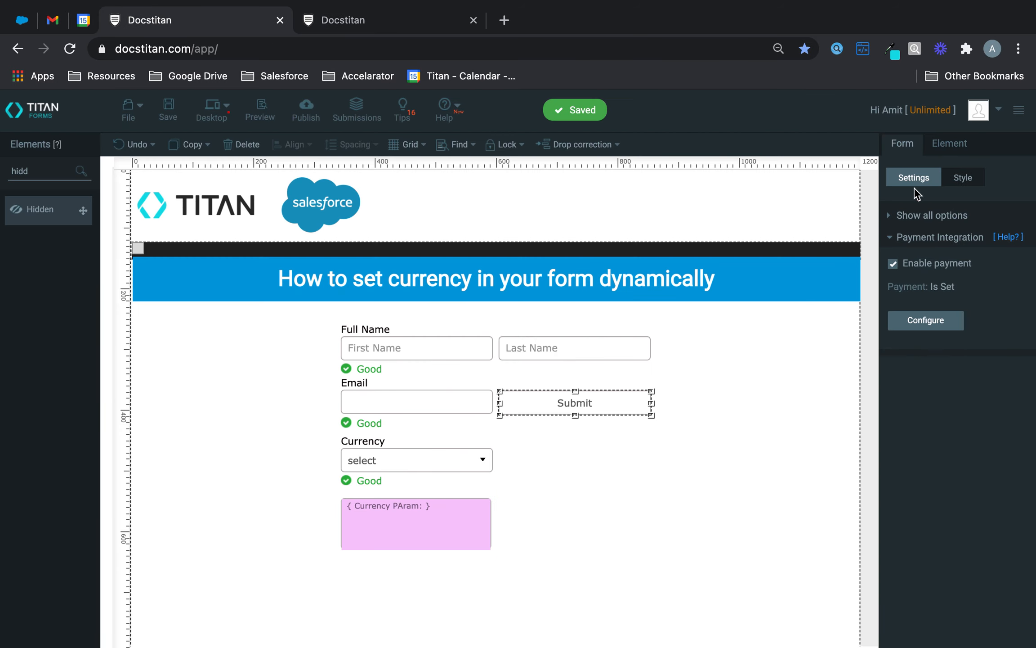
pyautogui.click(932, 231)
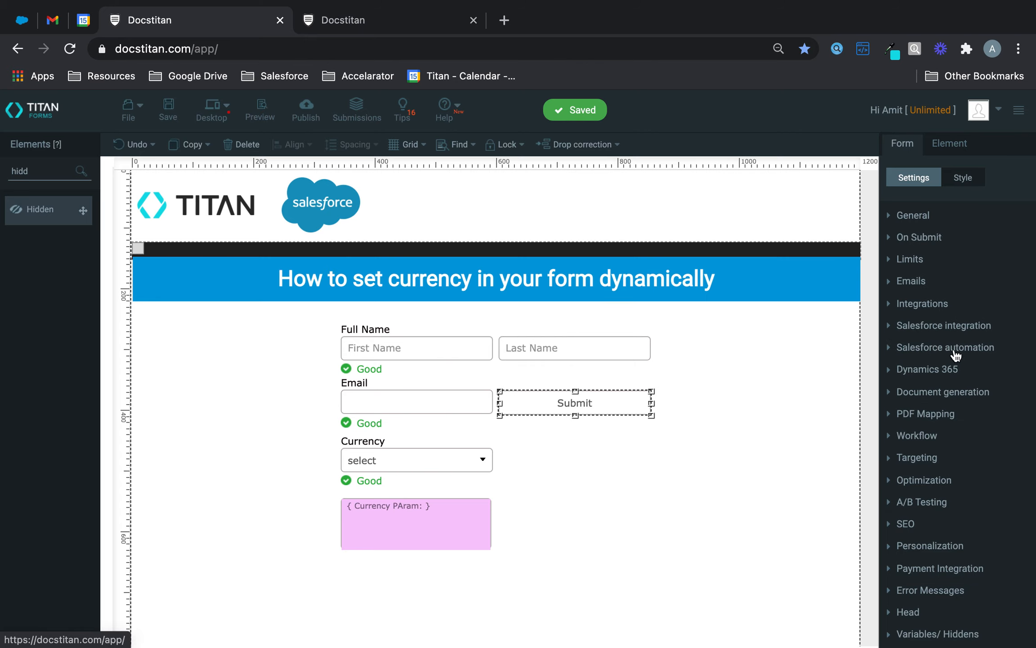
pyautogui.click(933, 568)
pyautogui.click(944, 324)
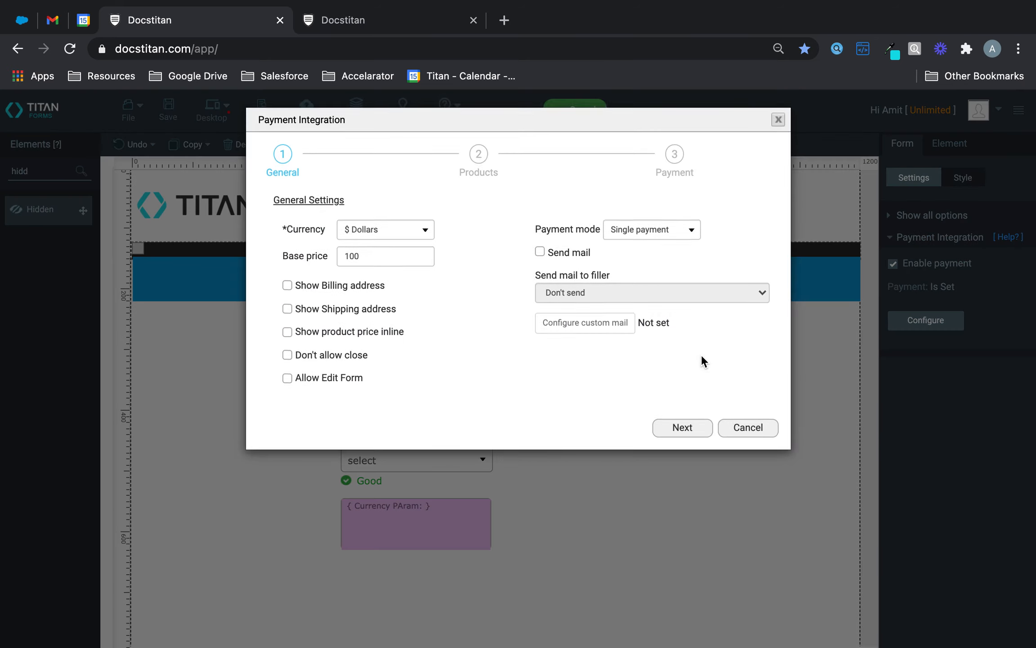
pyautogui.click(690, 428)
pyautogui.click(687, 407)
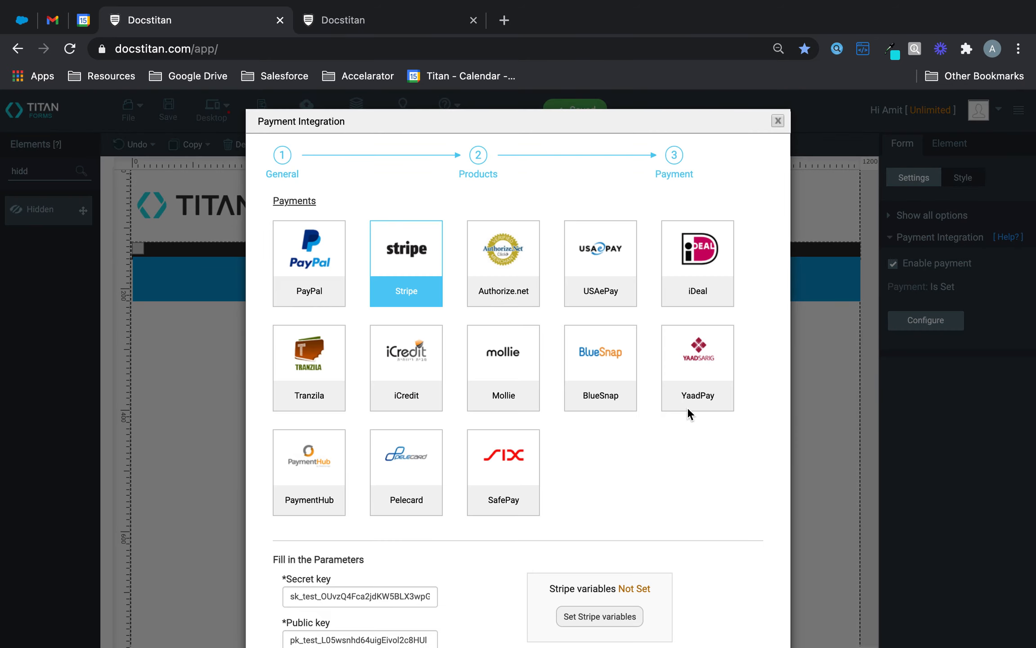
# Select Tranzila as the payment provider, enable Dynamic currency and map the currency to Currency PAram
pyautogui.scroll(-5, 482, 424)
pyautogui.scroll(4, 398, 241)
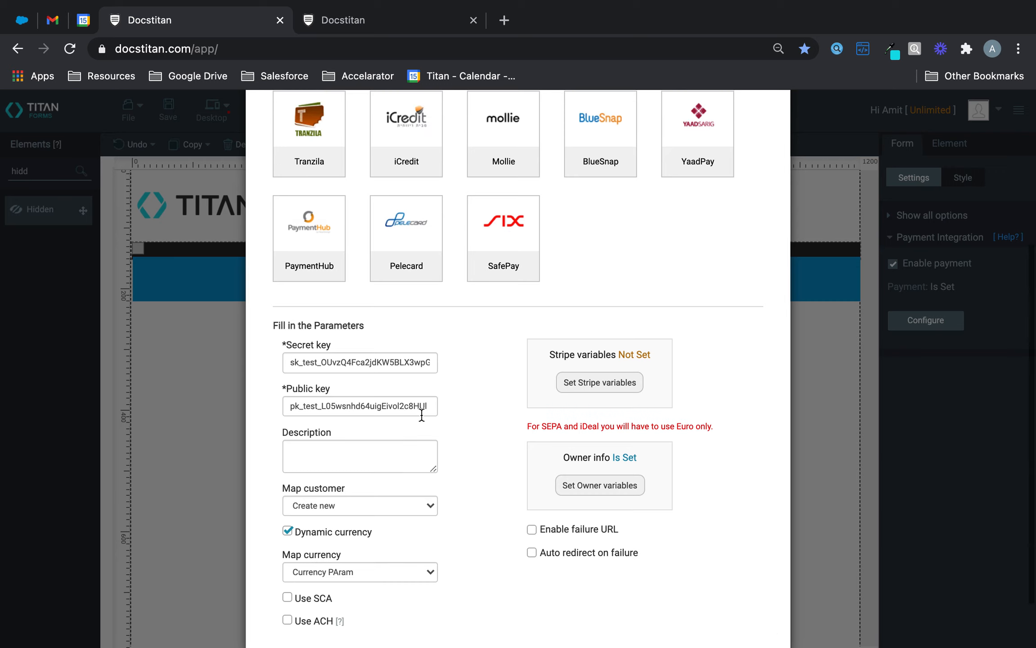
pyautogui.click(319, 229)
pyautogui.scroll(-1, 393, 403)
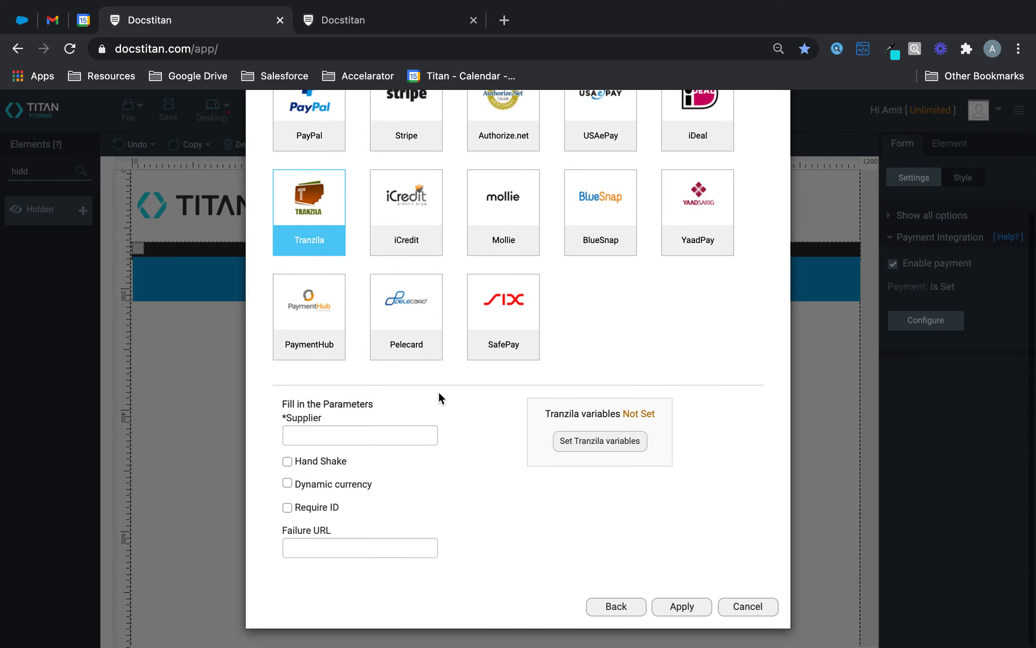
pyautogui.click(288, 483)
pyautogui.click(322, 523)
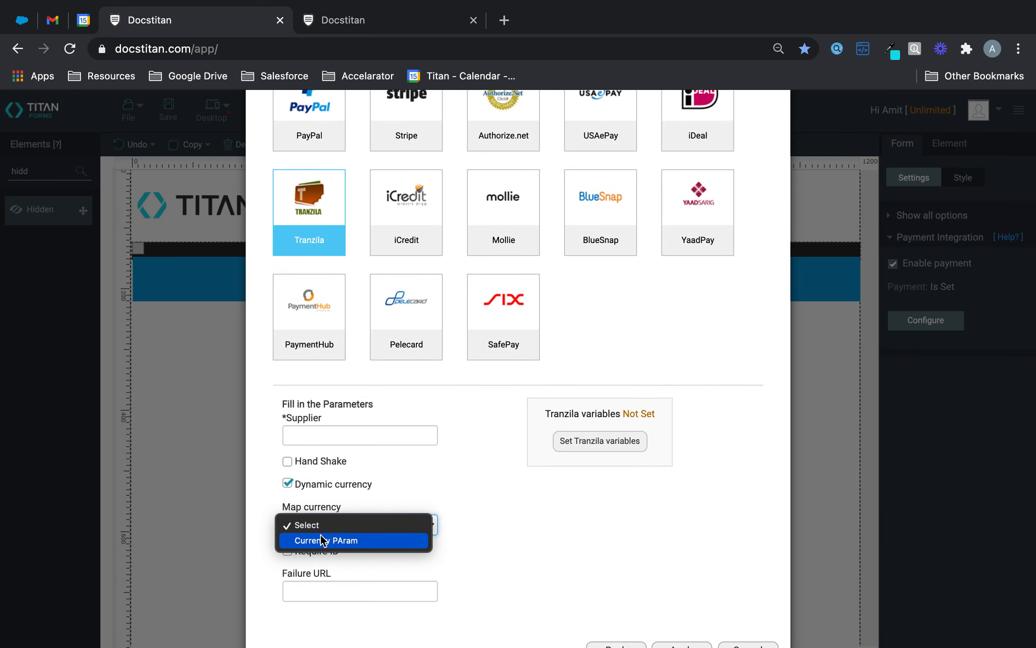
pyautogui.click(320, 535)
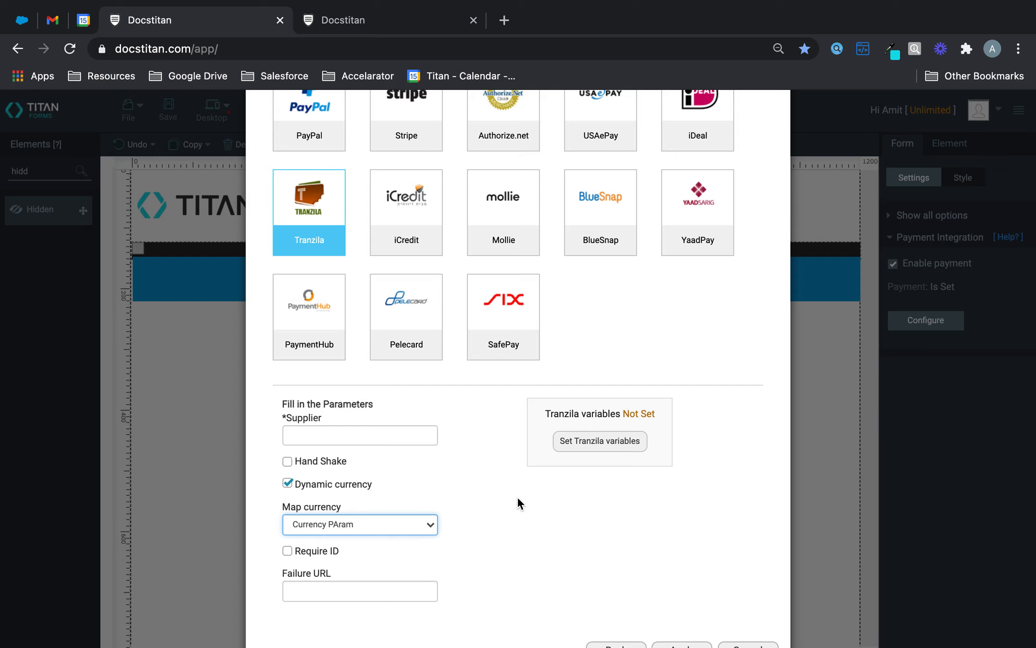